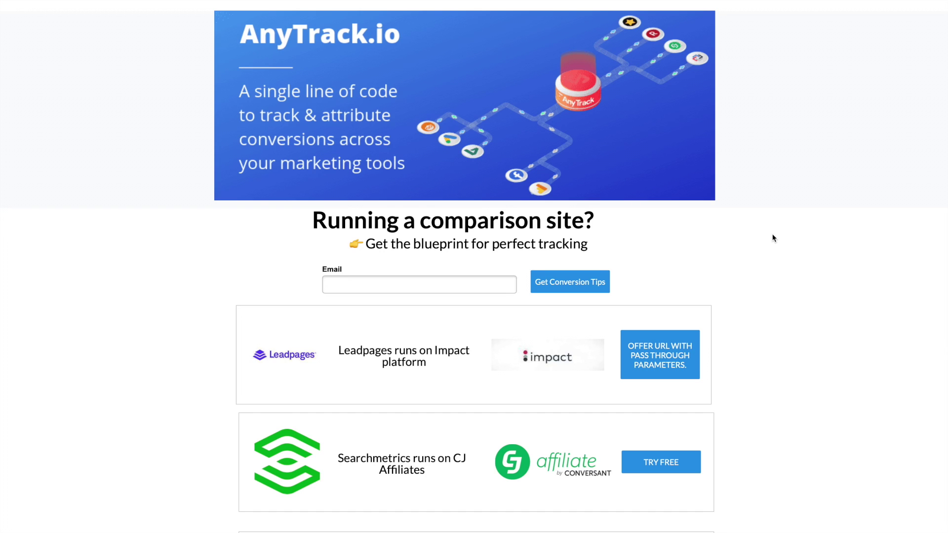
scroll(773, 238, down, 2)
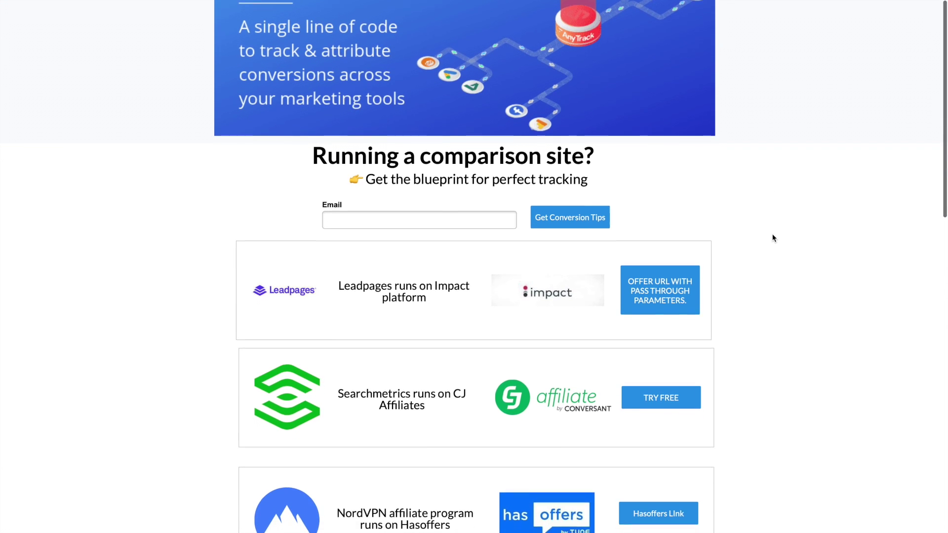
scroll(774, 237, down, 3)
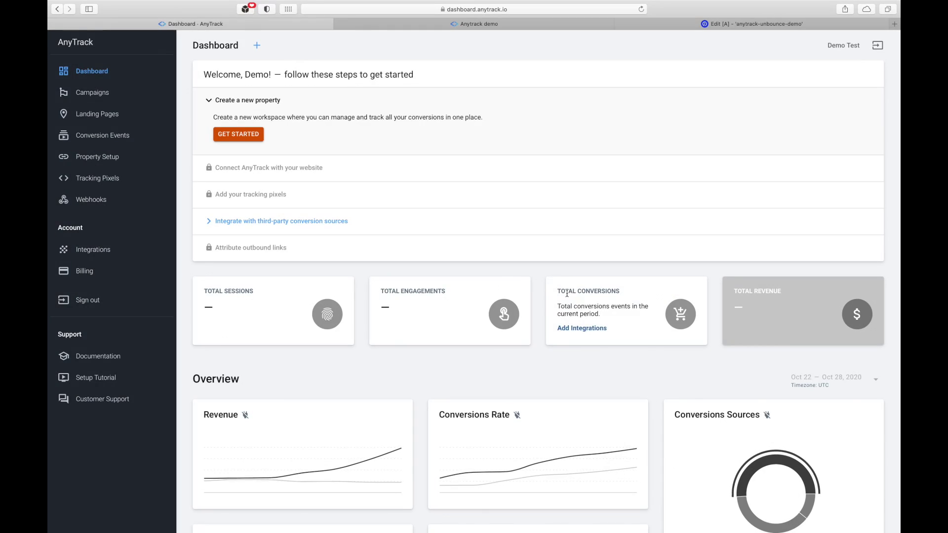
click(250, 139)
click(459, 164)
text(Fu)
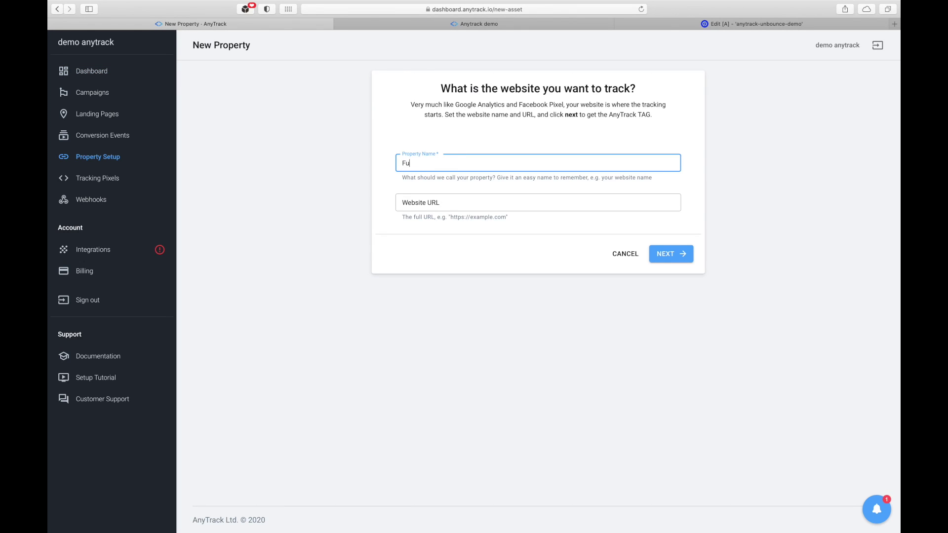
text(o)
click(446, 202)
text(https://unbounce.anytrack.io)
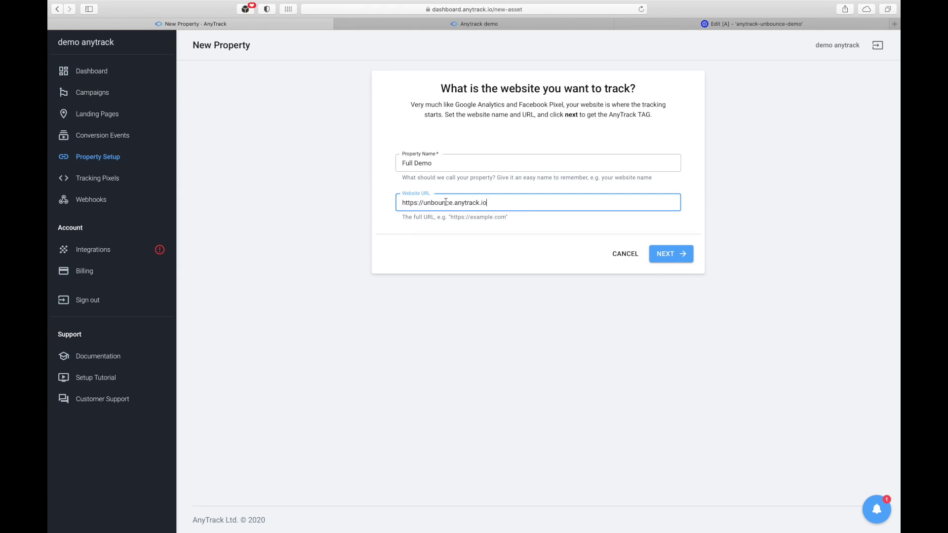
click(666, 255)
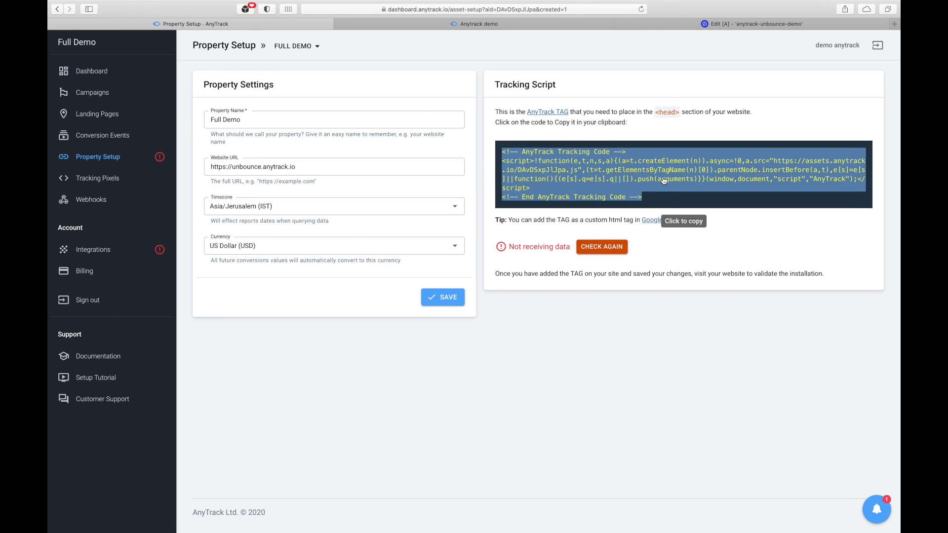
click(662, 182)
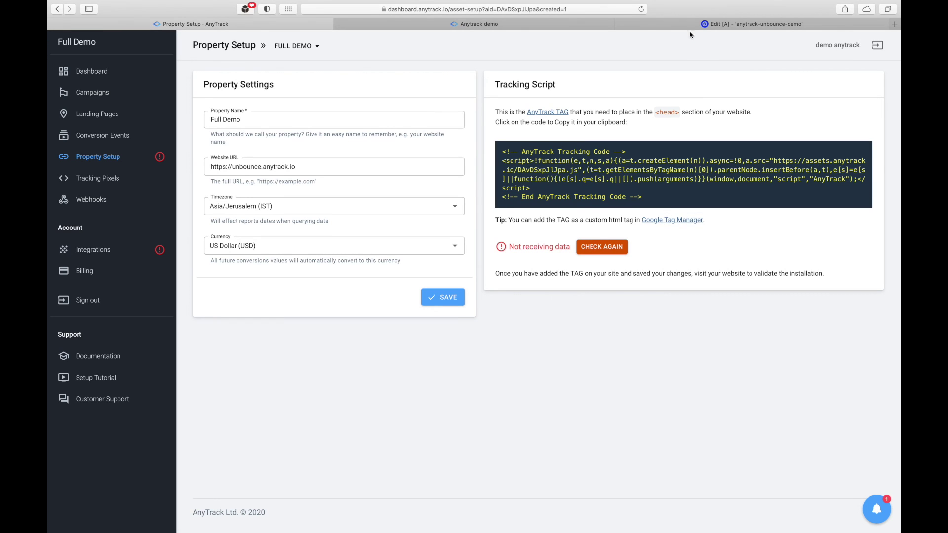
Add a new Unbounce page script containing the pasted AnyTrack tracking code.
click(751, 24)
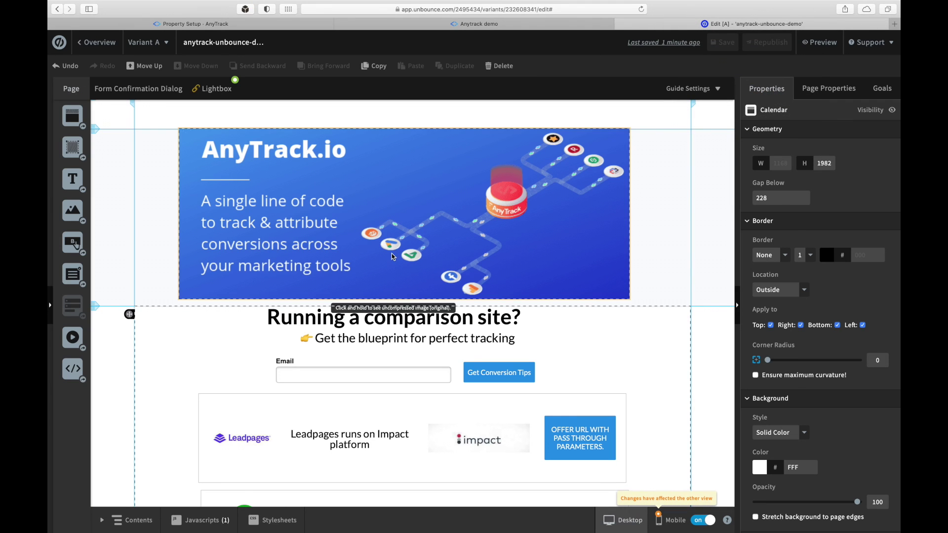
click(206, 520)
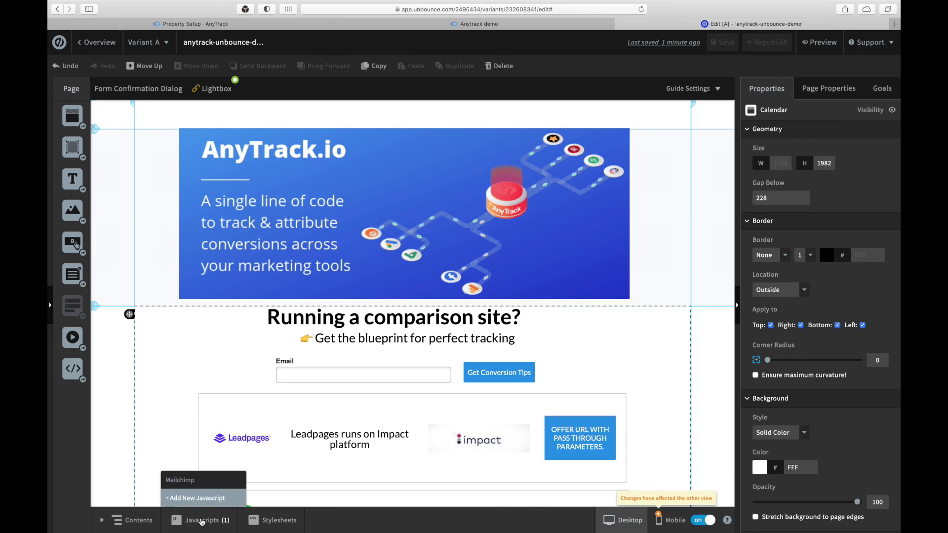
click(205, 502)
click(265, 272)
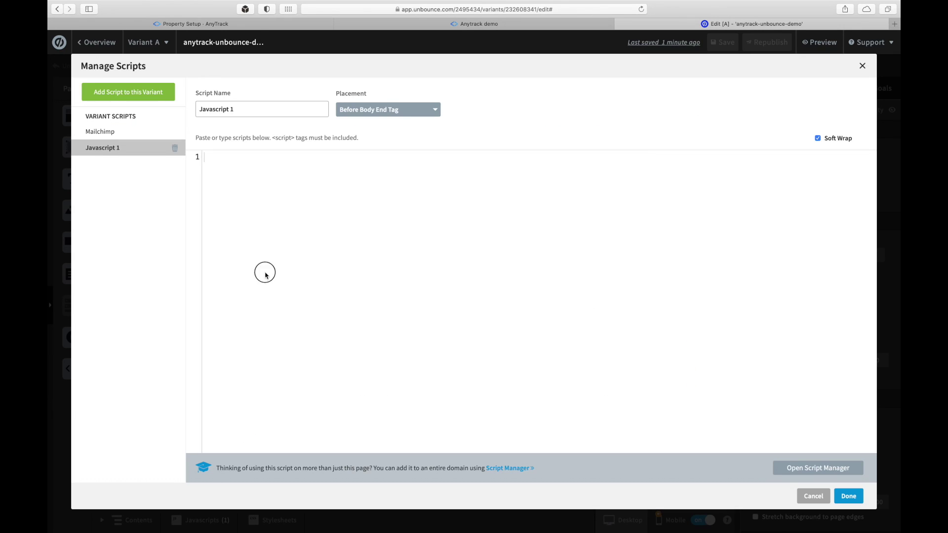
key(super+v)
Name the script AnyTrack and set its placement to Head.
click(244, 109)
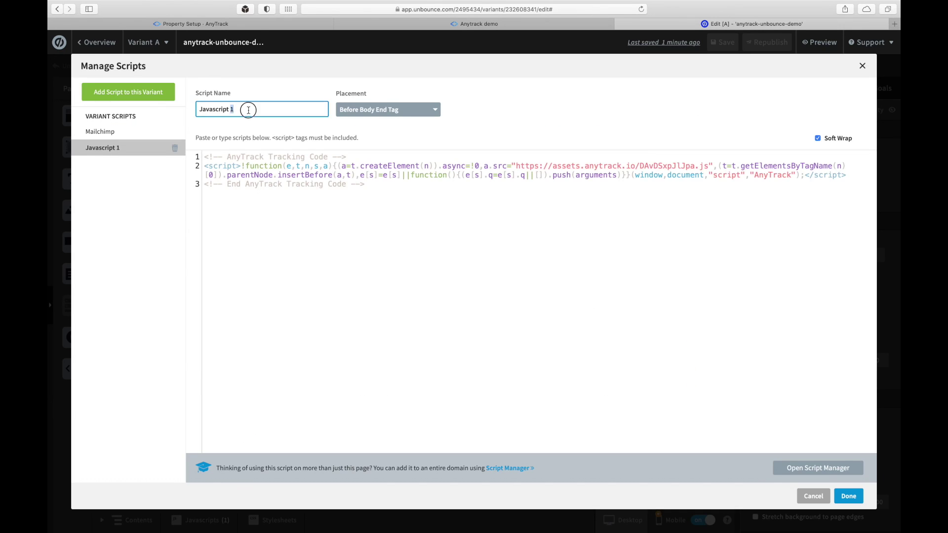
key(super+a)
text(AnyTrack)
click(385, 109)
click(371, 157)
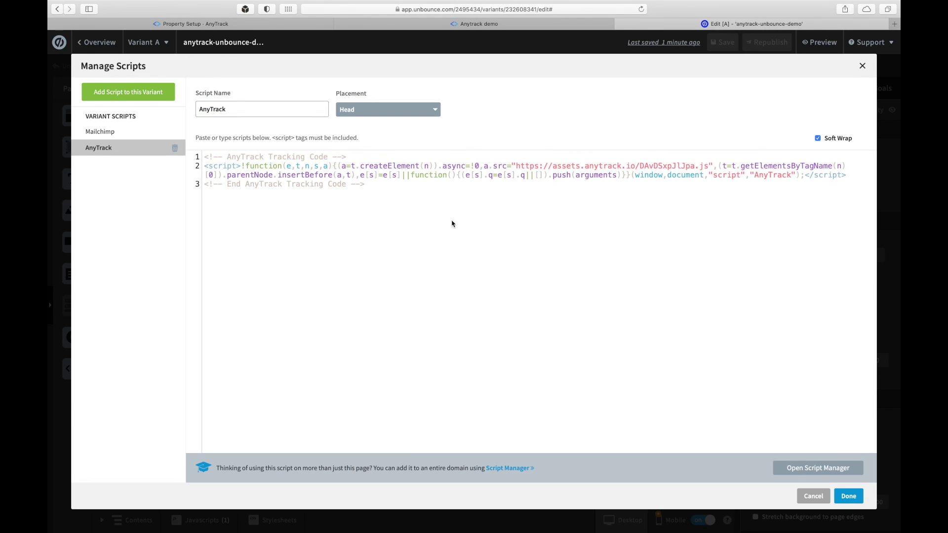
Save the Unbounce page and republish it, dismissing the success message.
click(848, 495)
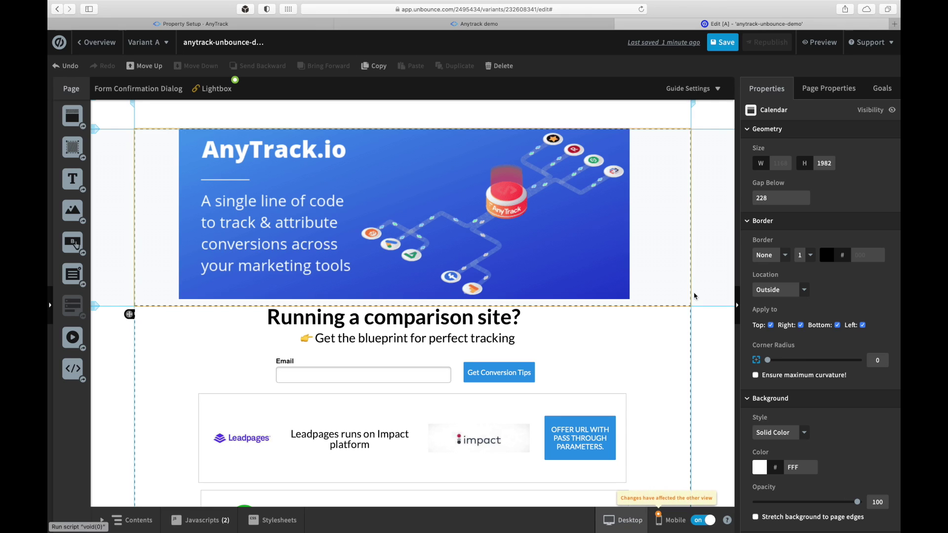
click(722, 43)
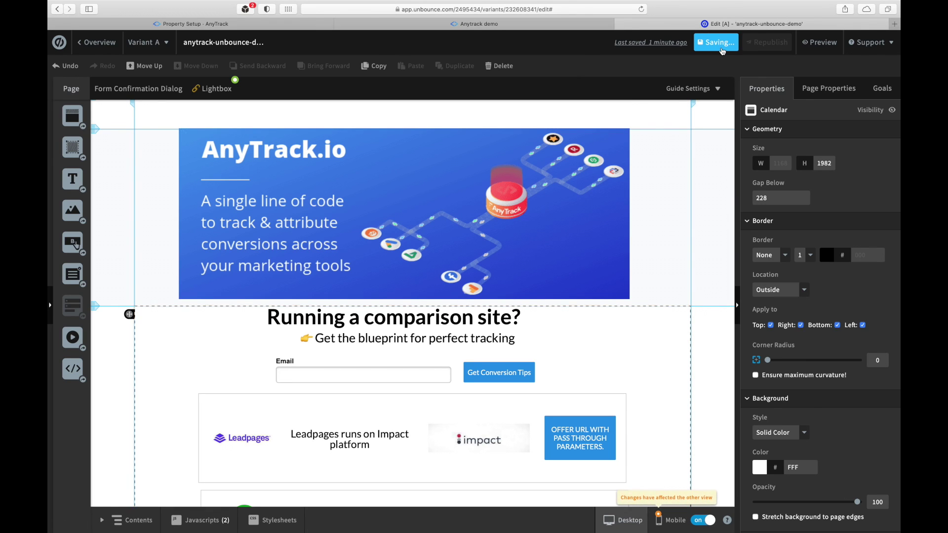
click(766, 42)
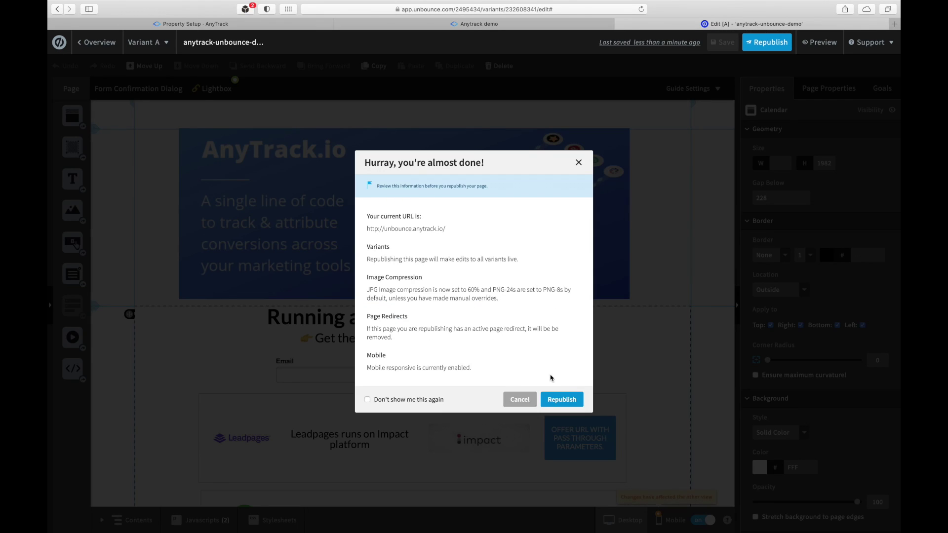
click(561, 400)
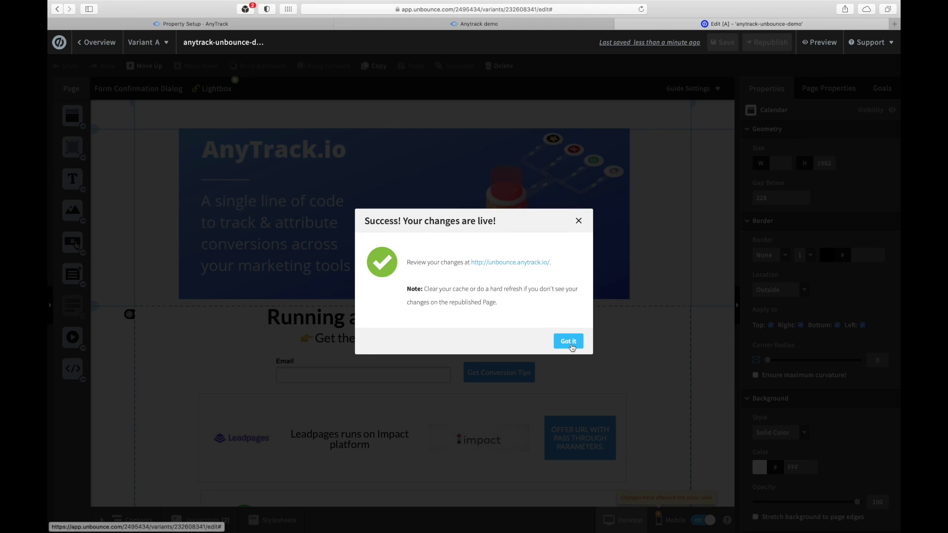
click(568, 341)
Reload the live Anytrack demo page, then return to AnyTrack's Property Setup to confirm installation.
click(522, 26)
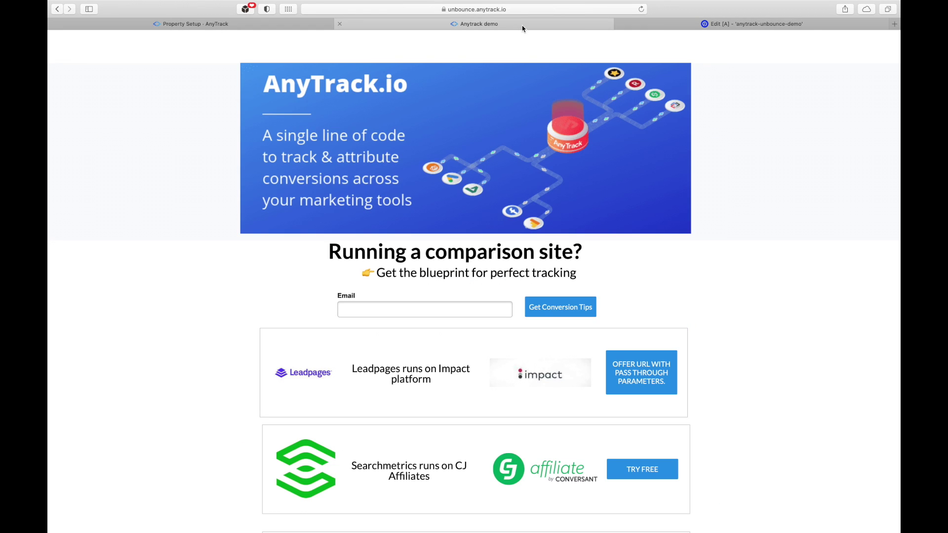
click(642, 10)
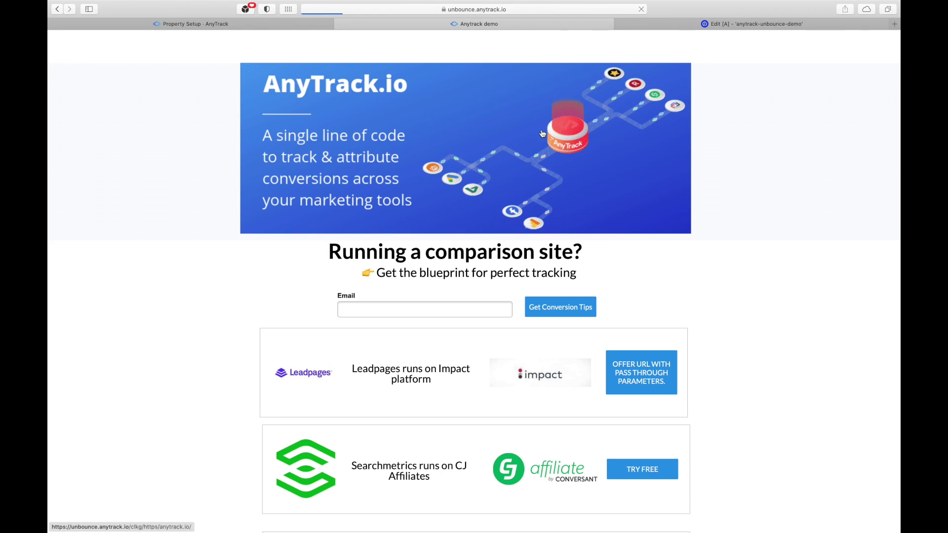
scroll(614, 210, down, 1)
scroll(614, 210, down, 3)
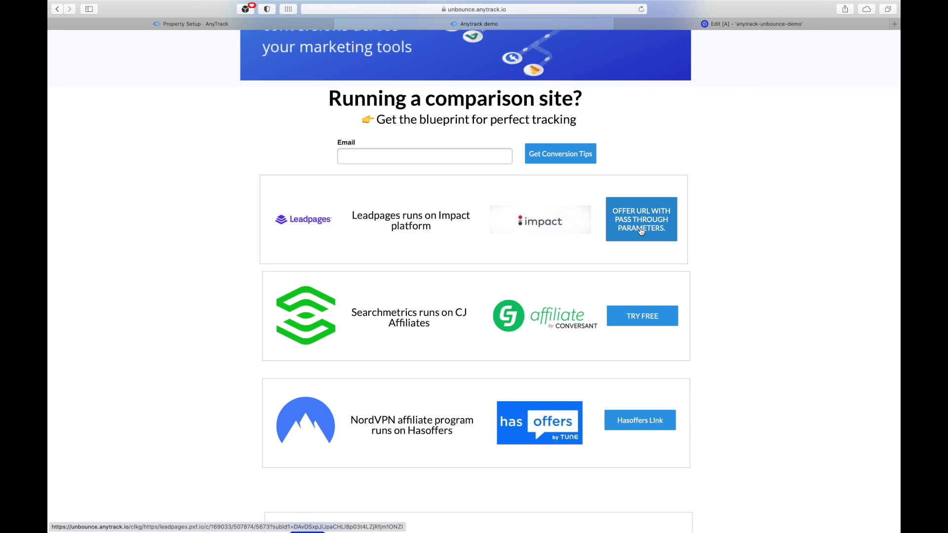
click(289, 26)
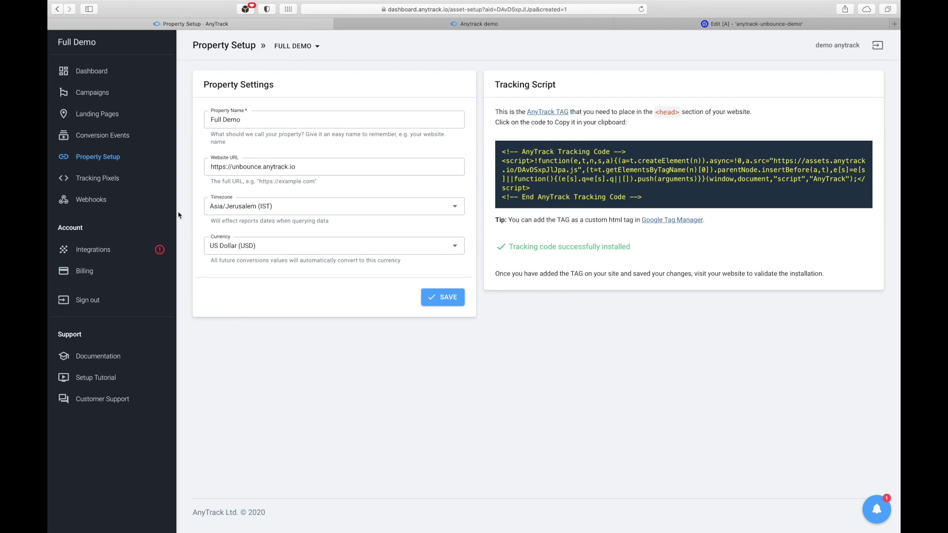
click(97, 178)
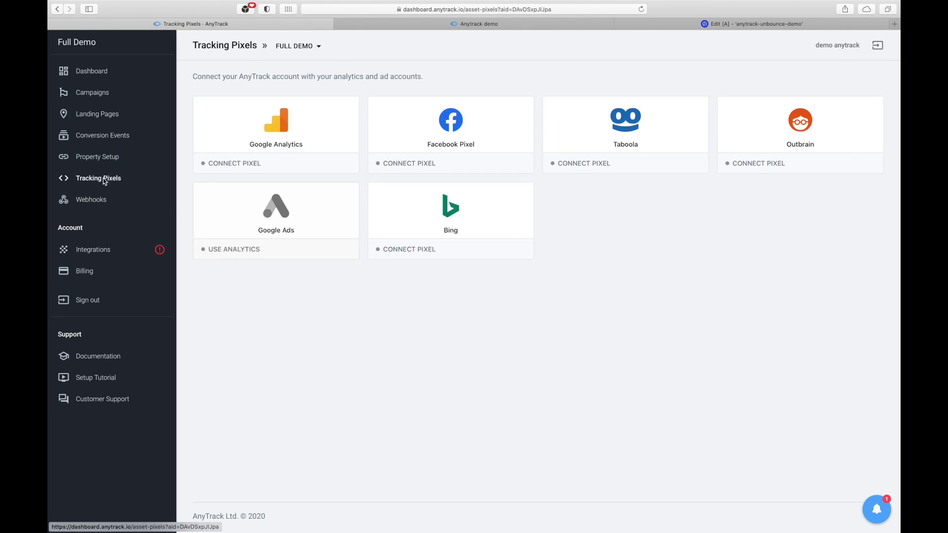
click(248, 128)
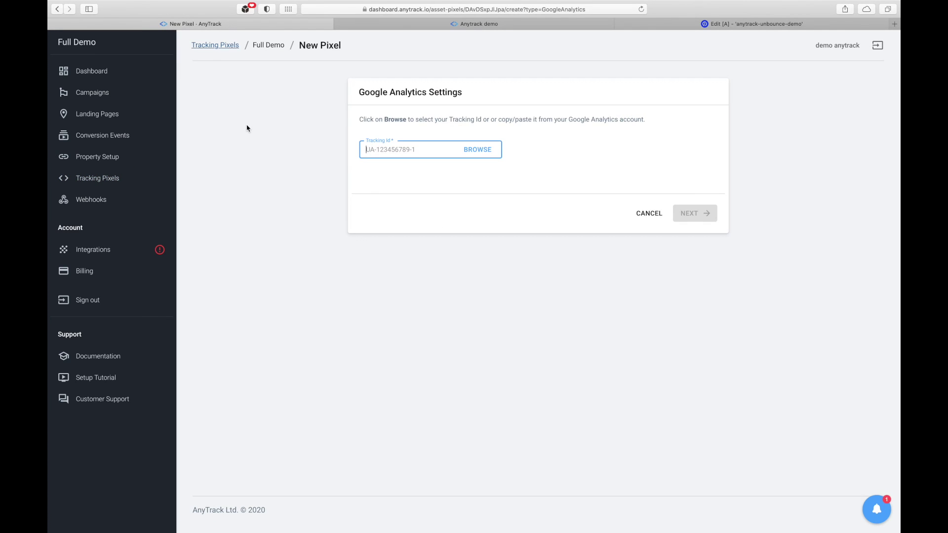
click(480, 151)
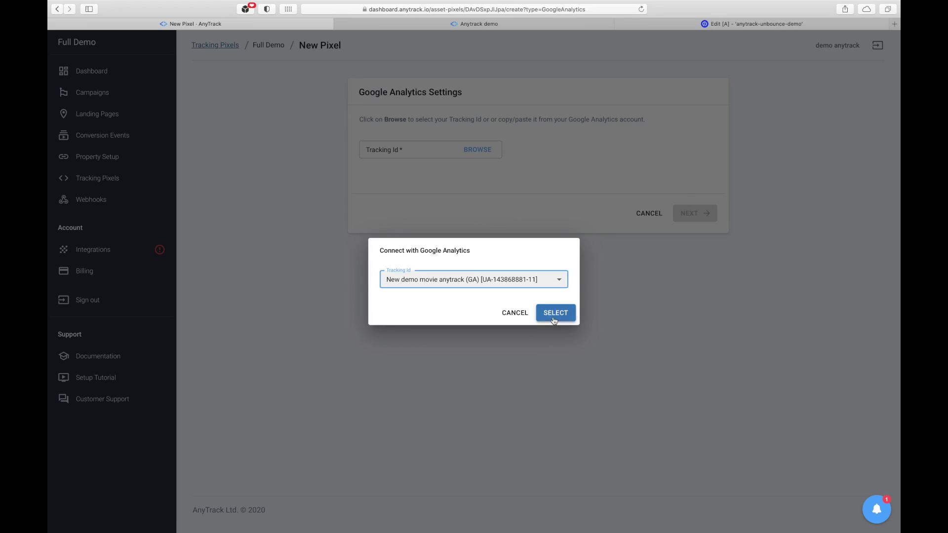
click(555, 312)
click(691, 214)
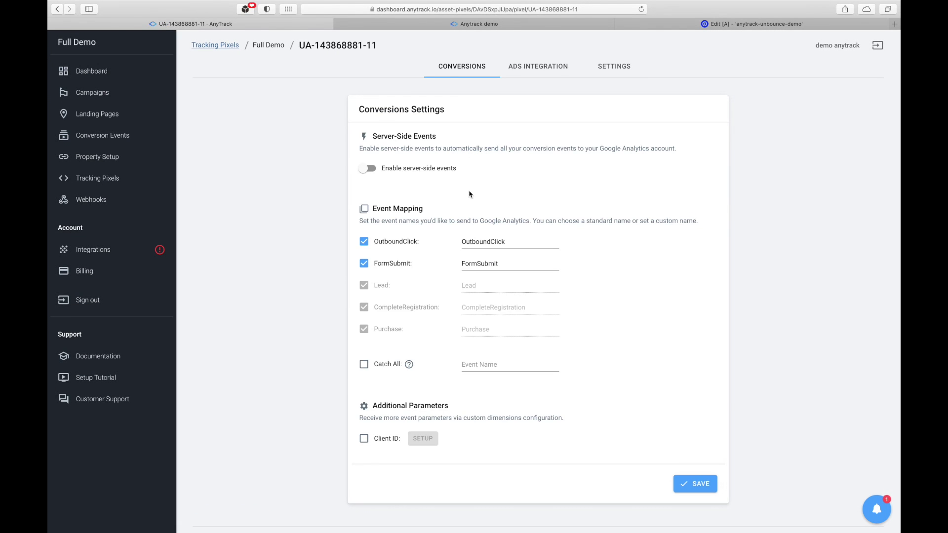
Enable server-side events, rename the Purchase event to Sale, and save the conversions.
click(367, 169)
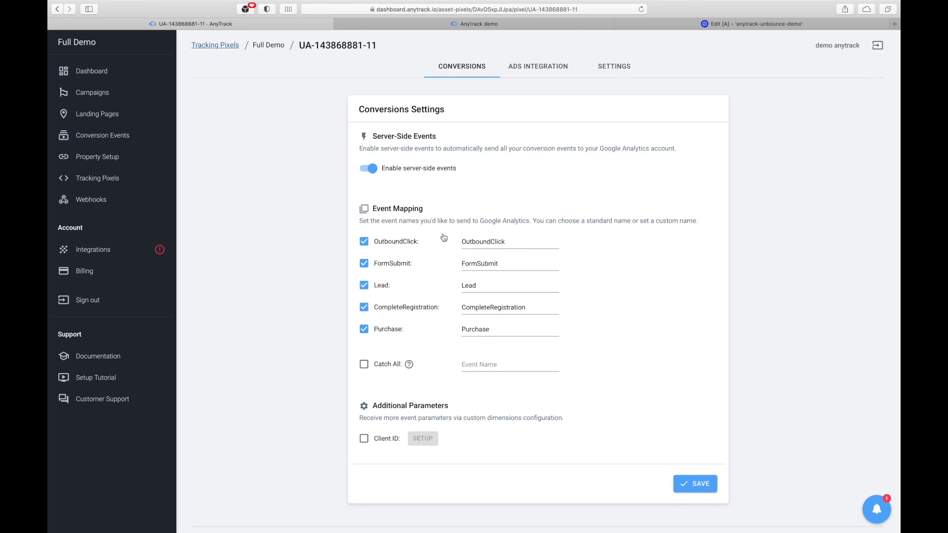
click(474, 328)
key(ctrl+a)
text(Sale)
click(590, 346)
click(699, 485)
Create Google Ads conversion goals for all five checked events from Ads Integration.
click(541, 74)
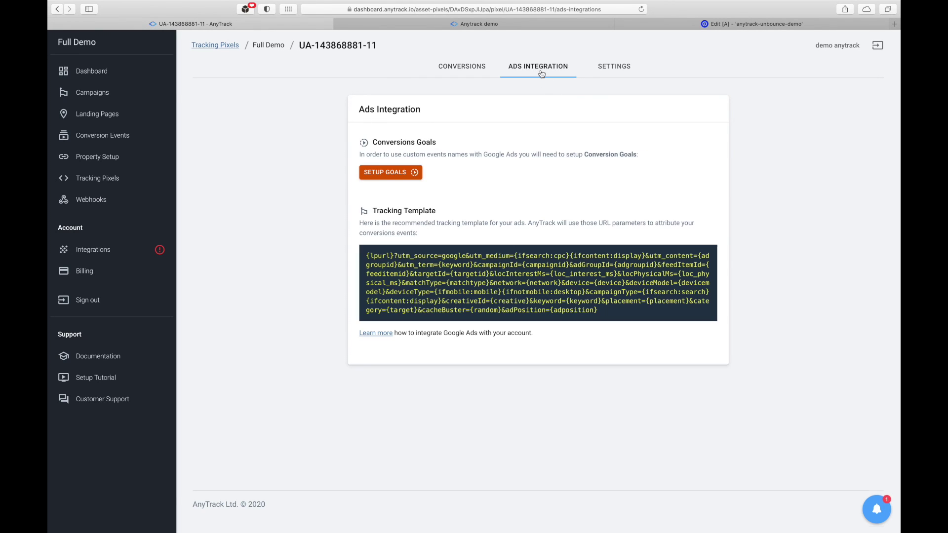
click(390, 172)
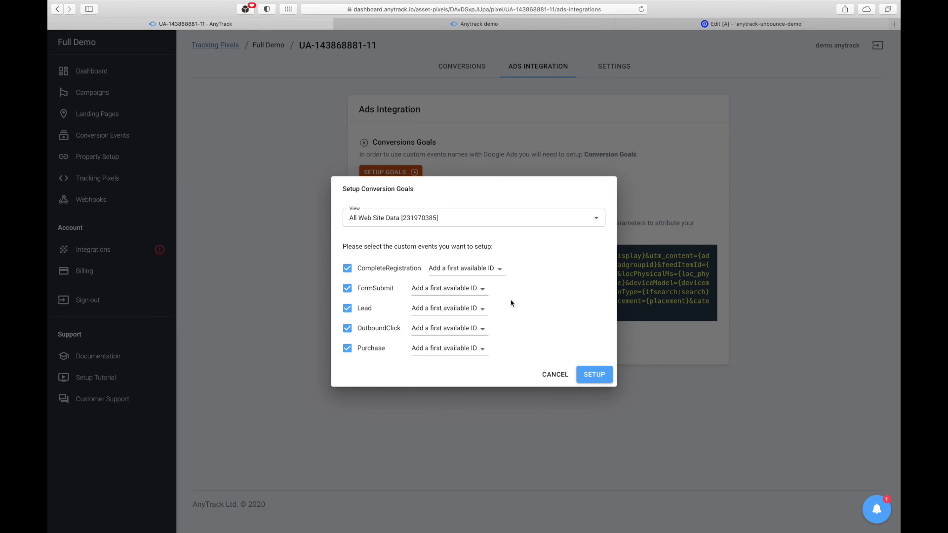
click(592, 373)
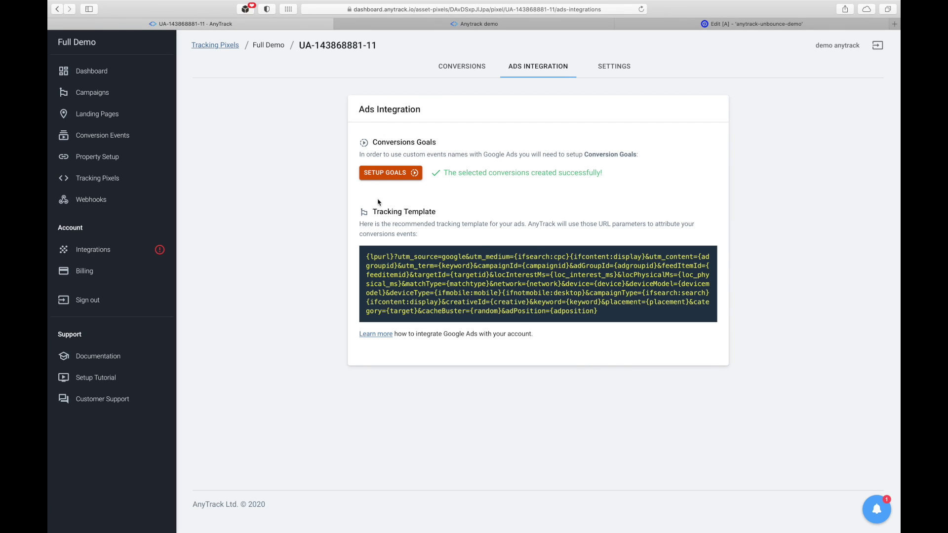
Connect a Facebook pixel by browsing for its pixel ID.
click(214, 45)
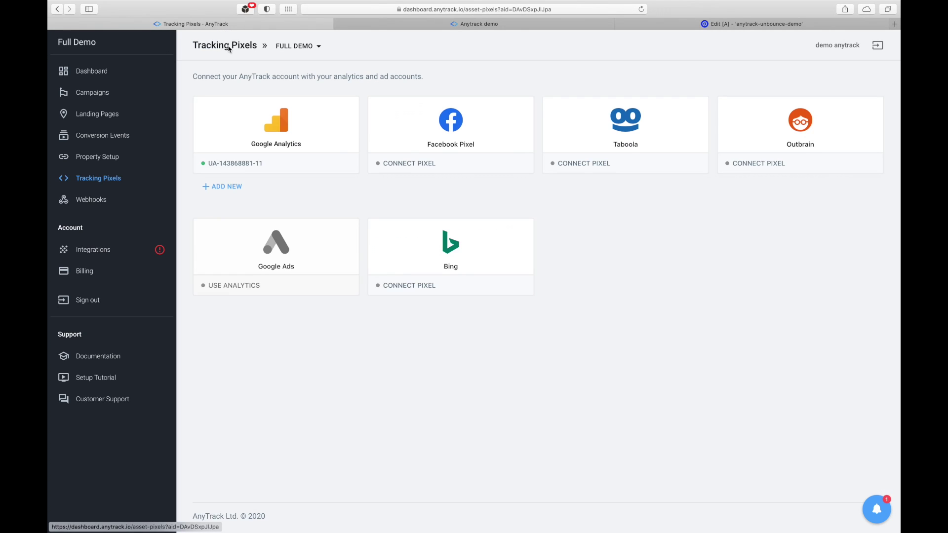
click(406, 163)
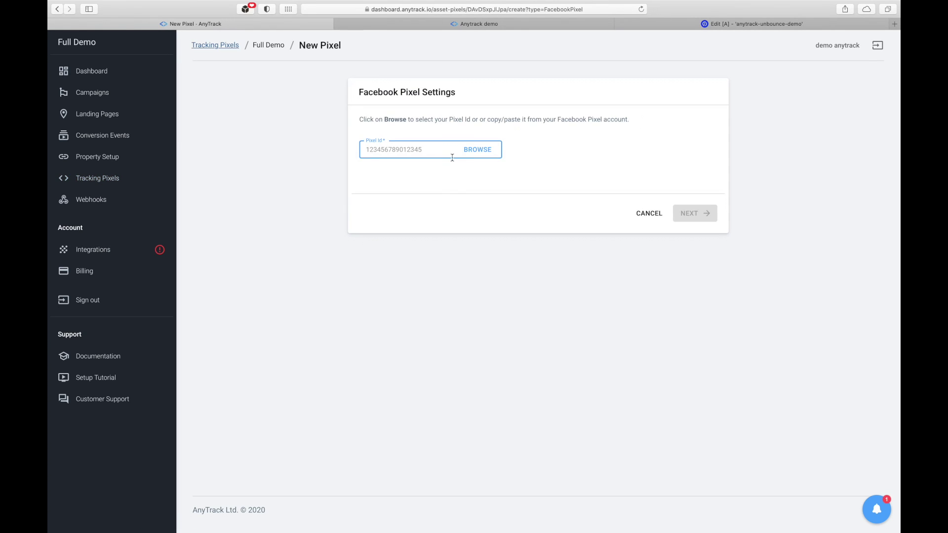
click(476, 150)
click(692, 215)
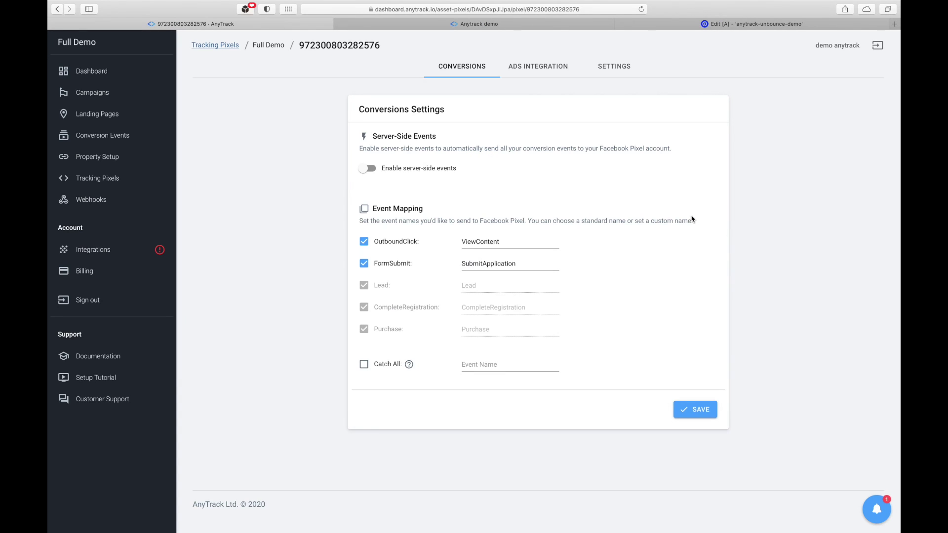
Enable and connect Facebook server-side events, then save the pixel's conversion settings.
click(367, 169)
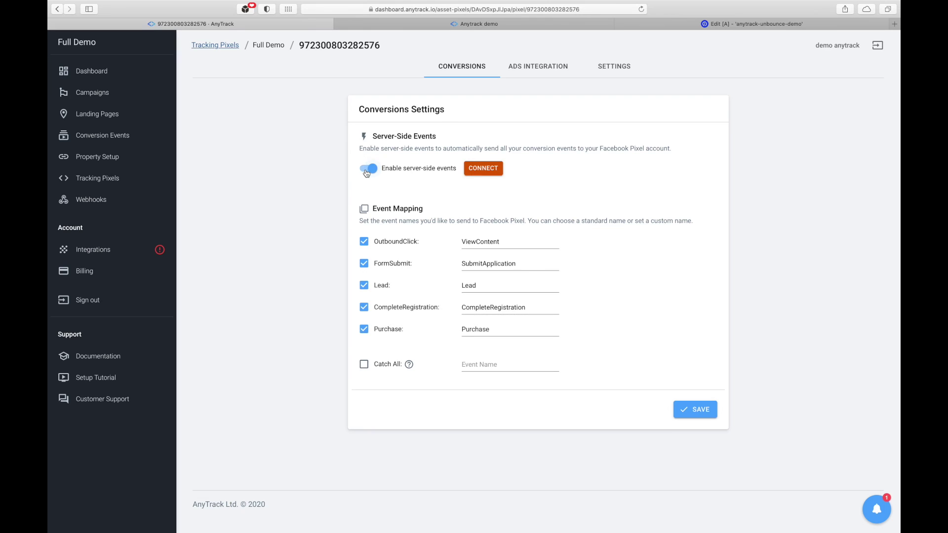
click(482, 168)
click(693, 409)
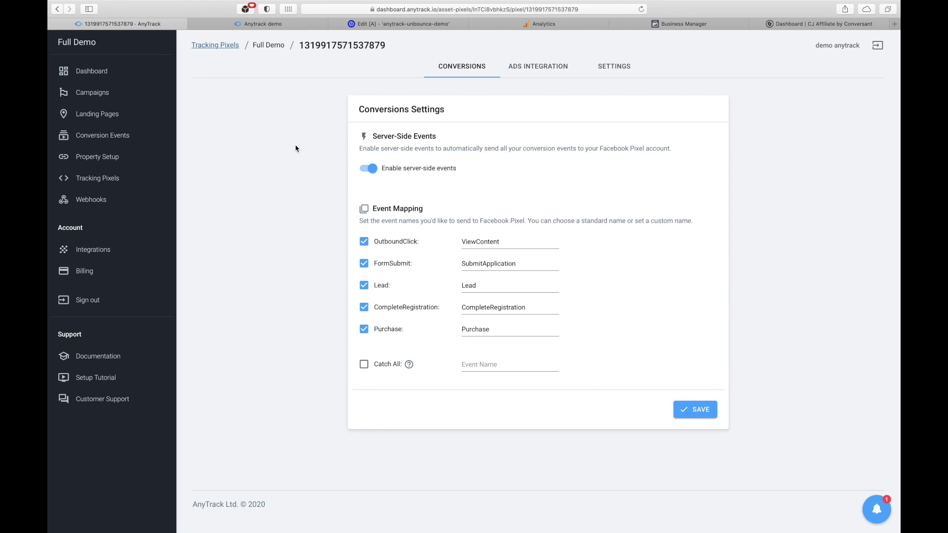
click(264, 24)
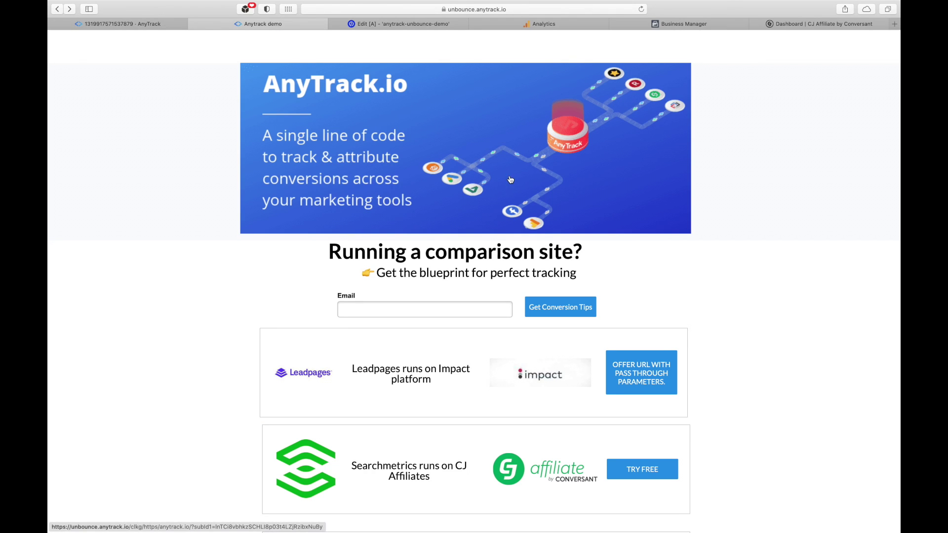
scroll(641, 324, down, 3)
click(640, 324)
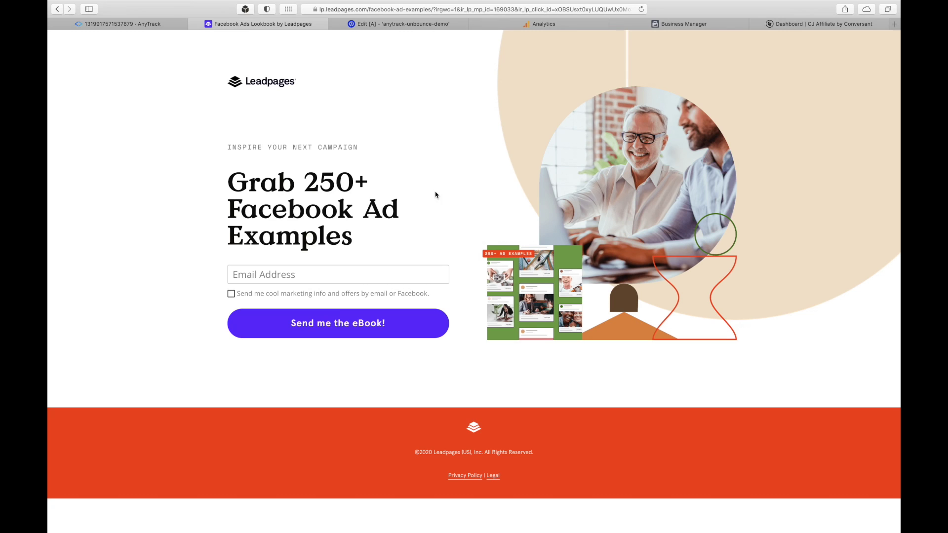
click(57, 9)
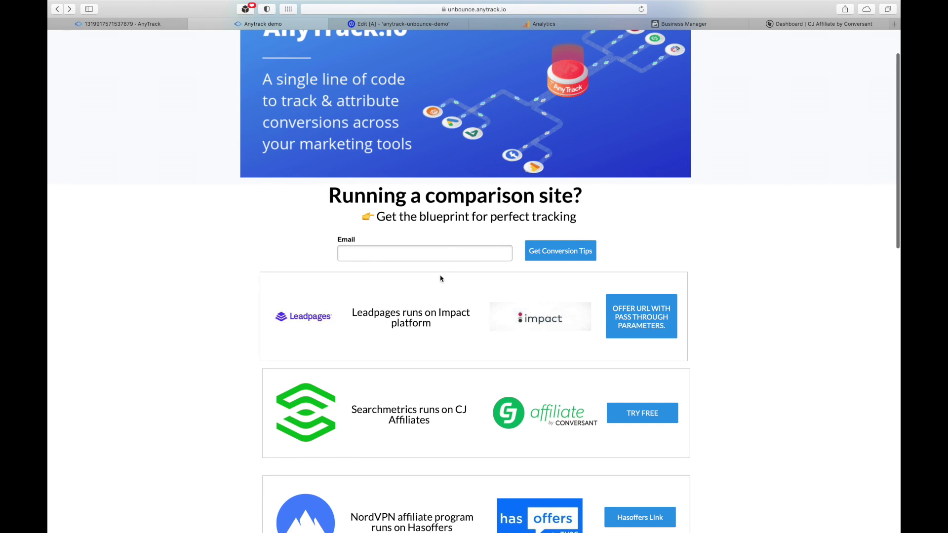
text(test@a)
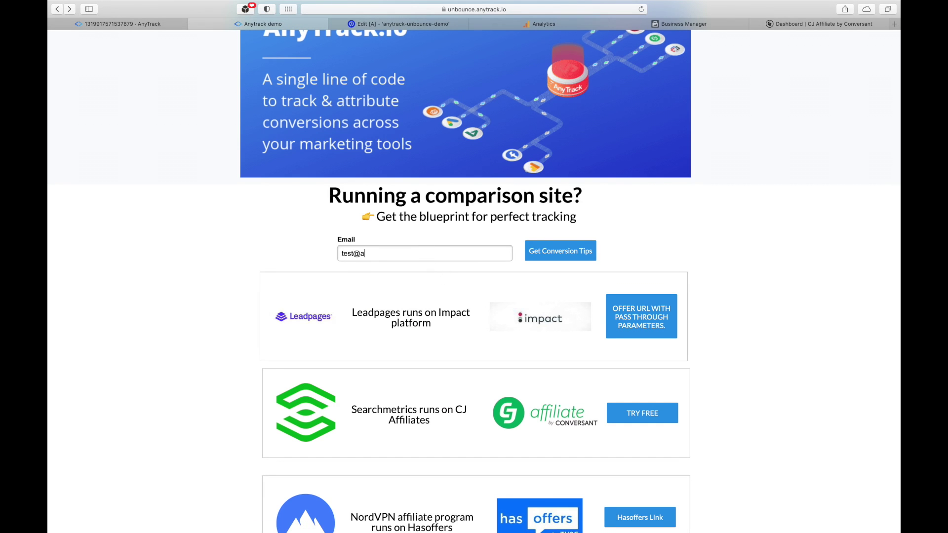
text(io)
click(555, 252)
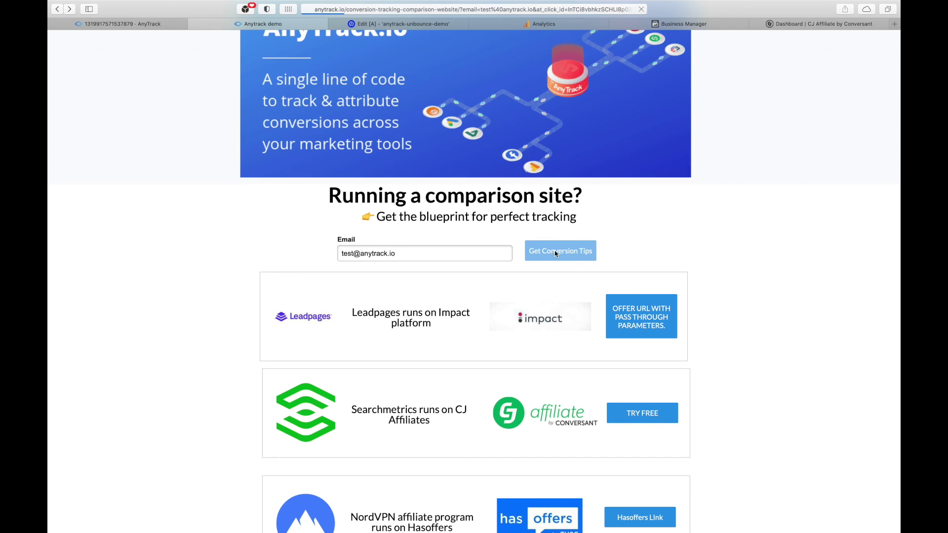
click(543, 24)
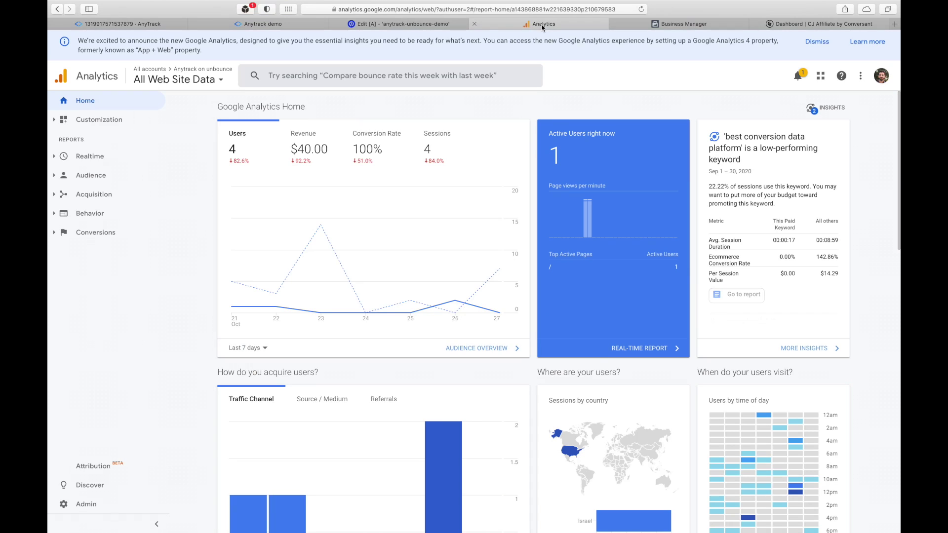
Check Google Analytics Realtime Events and Conversions for OutboundClick and FormSubmit hits.
click(148, 155)
click(102, 231)
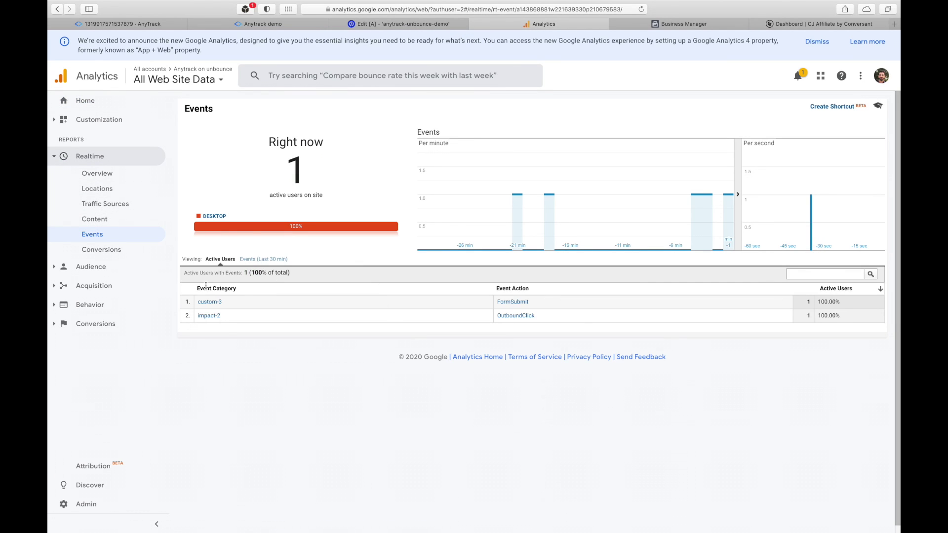
click(101, 249)
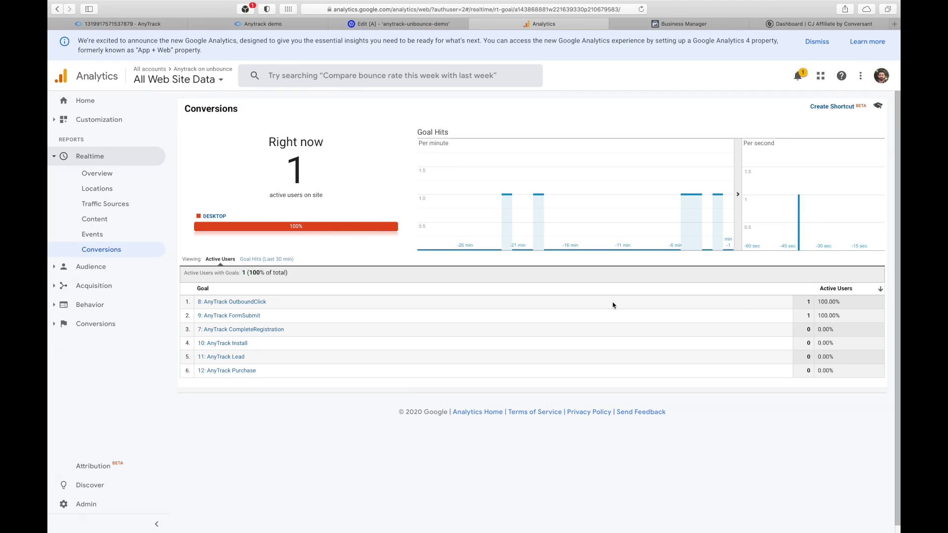
mouse_move(669, 243)
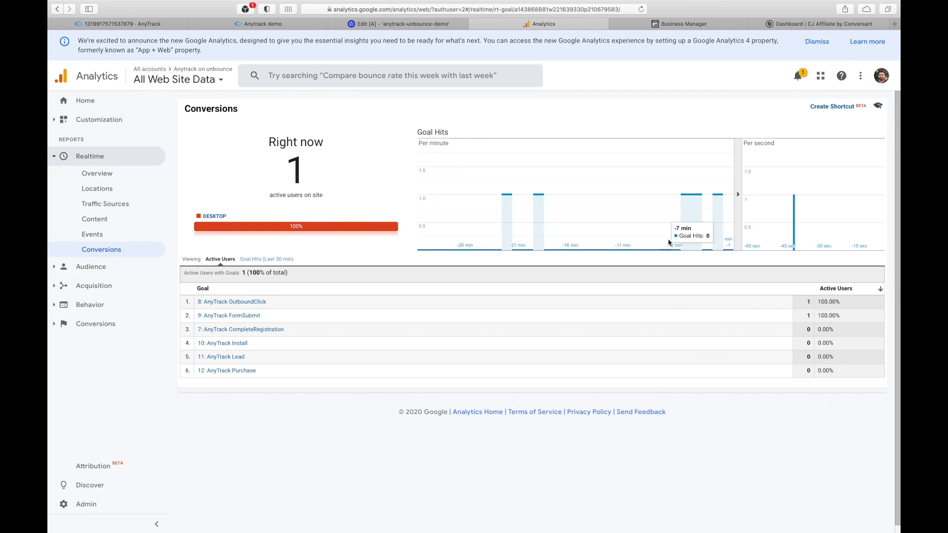
click(677, 23)
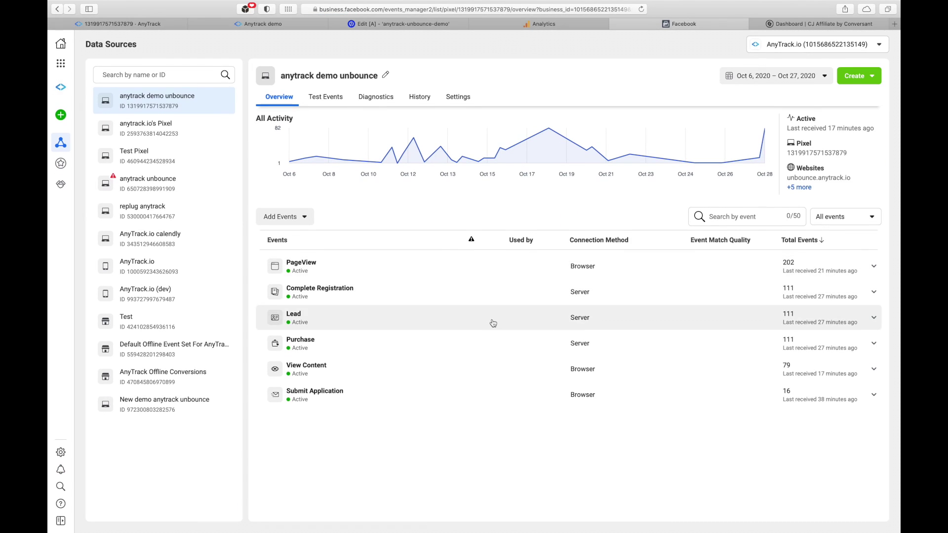
Expand the Submit Application event to review its Advanced Matching and parameters.
click(422, 396)
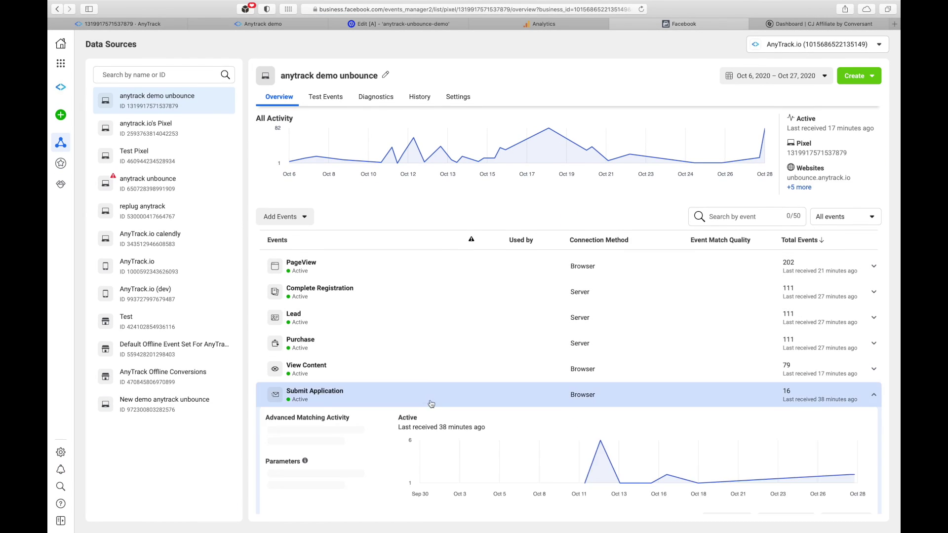
scroll(425, 417, down, 1)
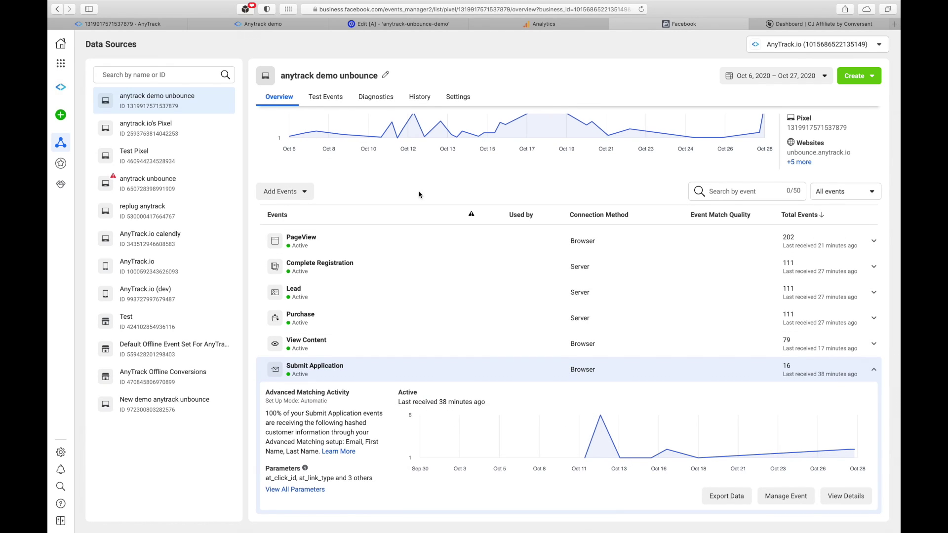
click(158, 24)
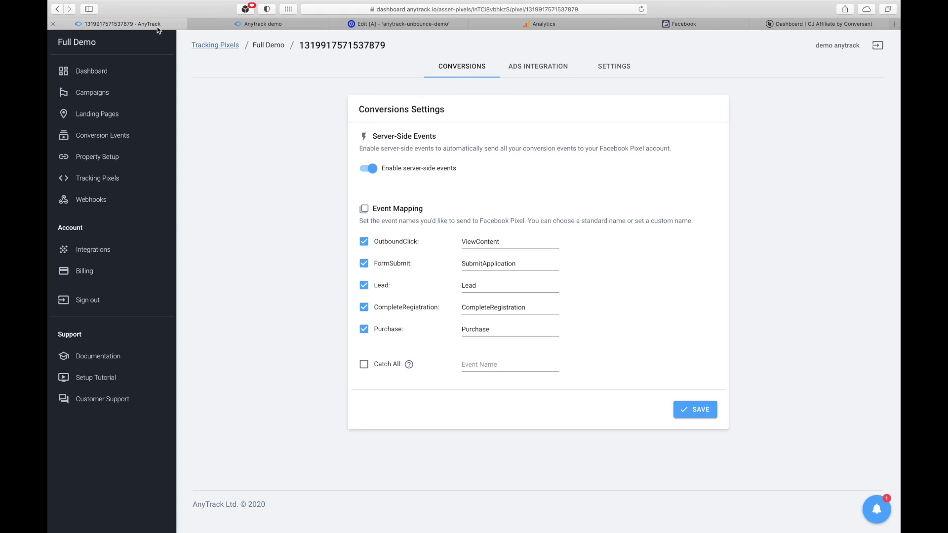
Install the Impact integration from AnyTrack Integrations and copy the Impact postback URL.
click(96, 251)
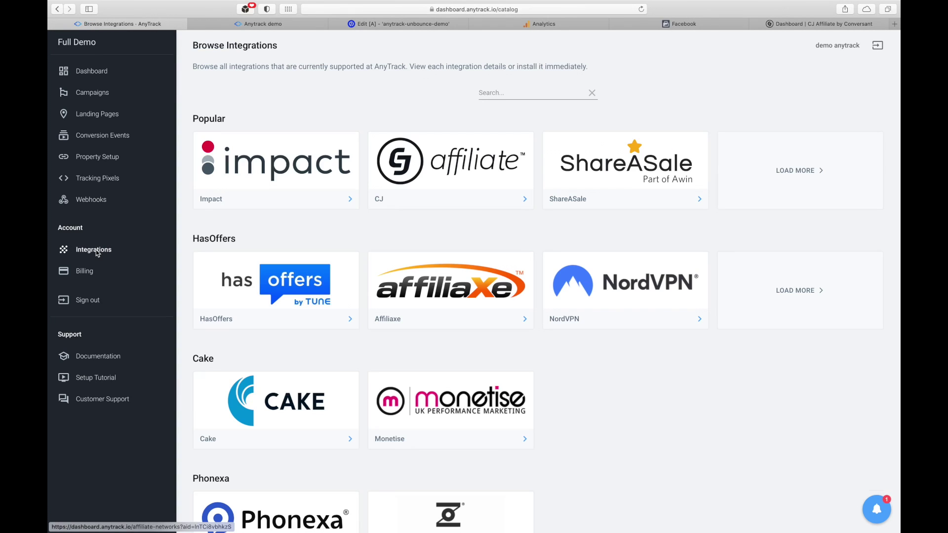
click(300, 168)
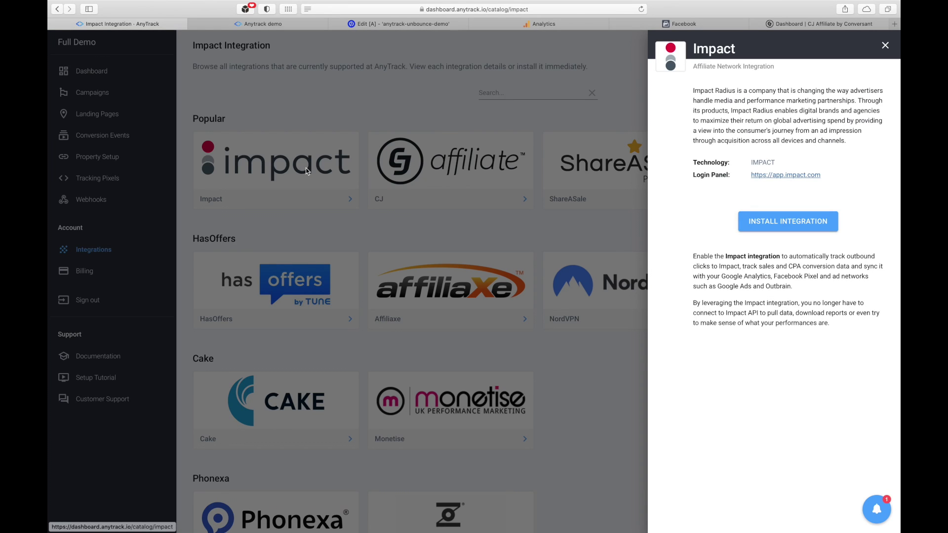
click(777, 221)
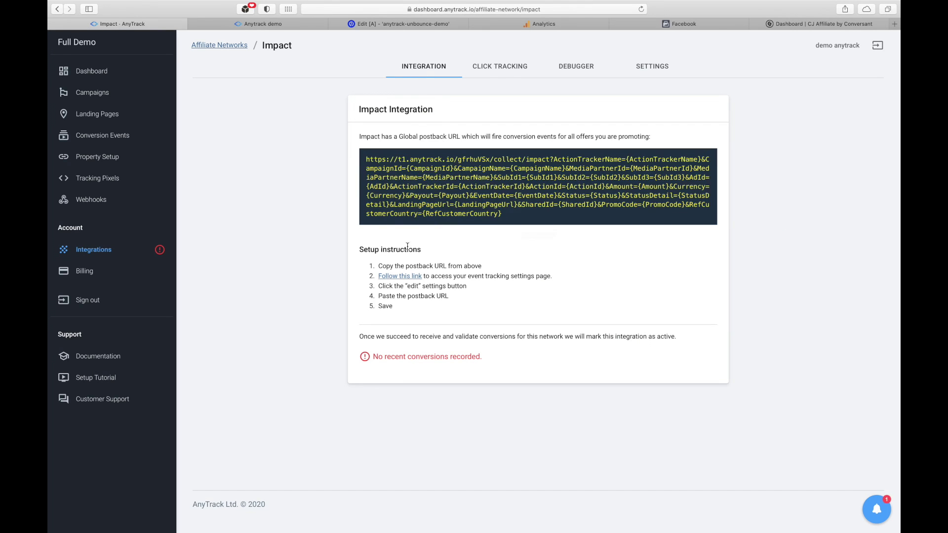
click(434, 212)
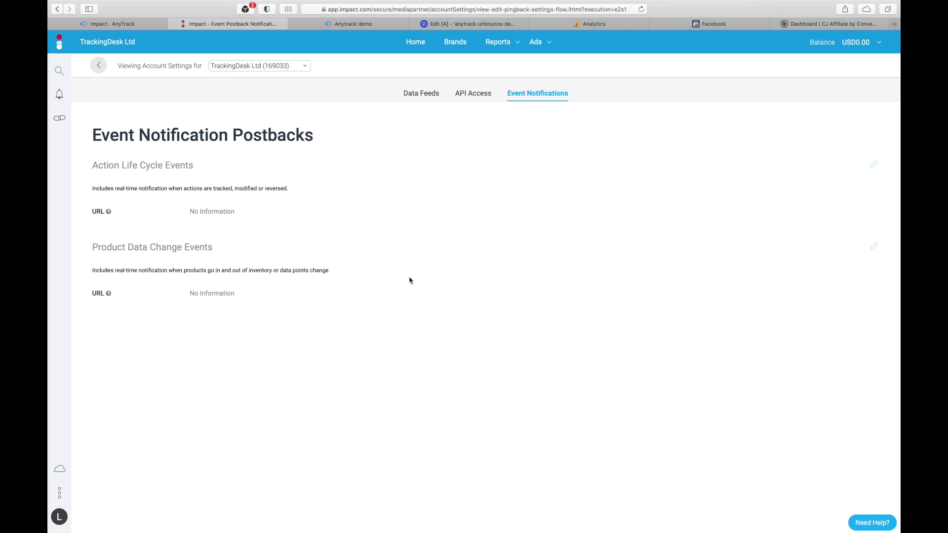
Paste and save AnyTrack's postback URL as Impact's Action Life Cycle Events postback, then return to AnyTrack.
click(874, 165)
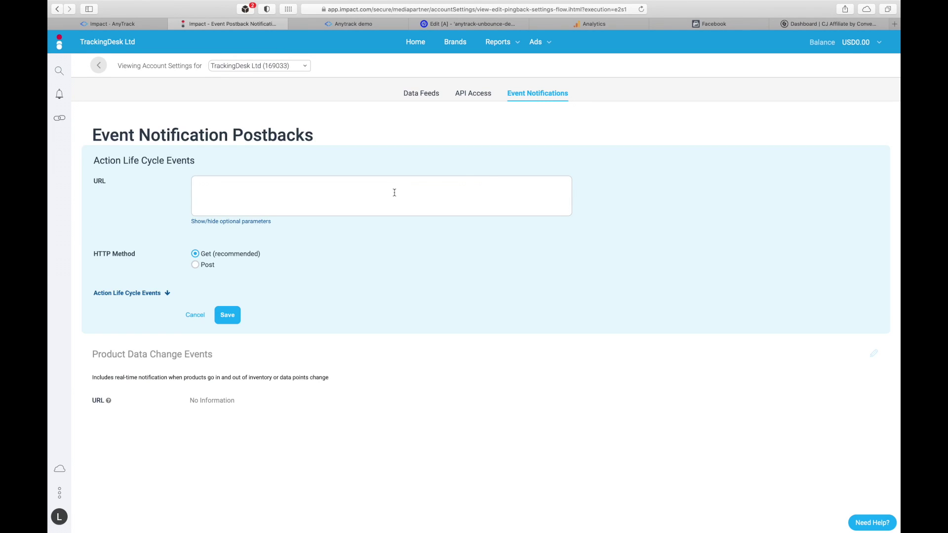
click(394, 193)
key(super+v)
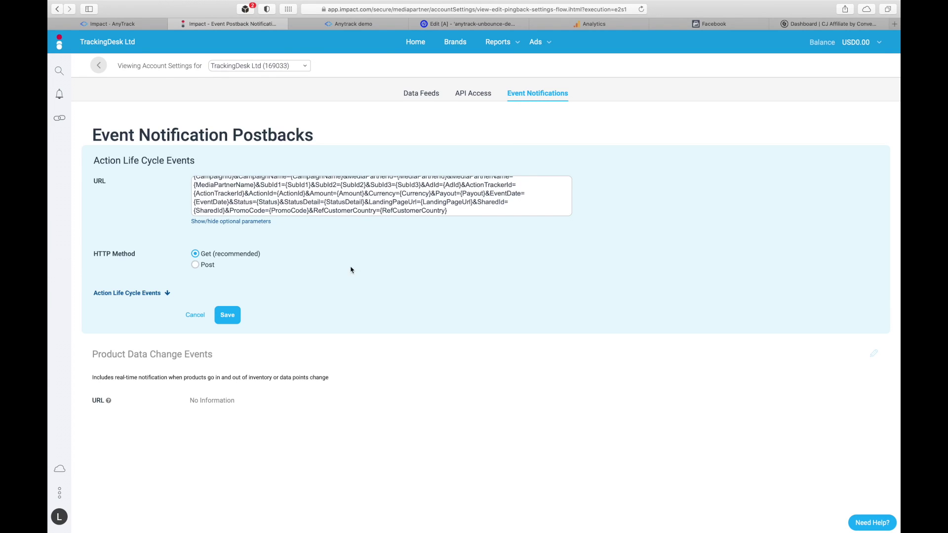
click(227, 315)
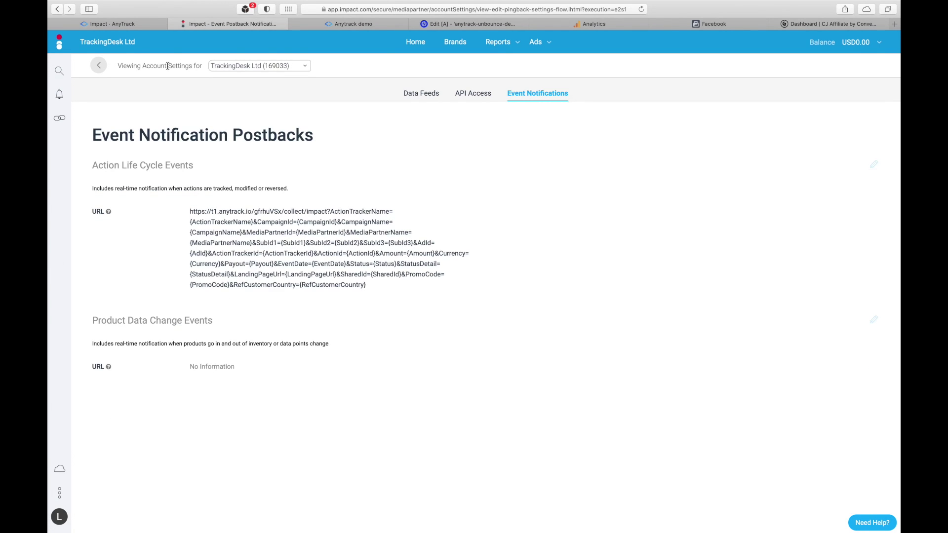
click(173, 23)
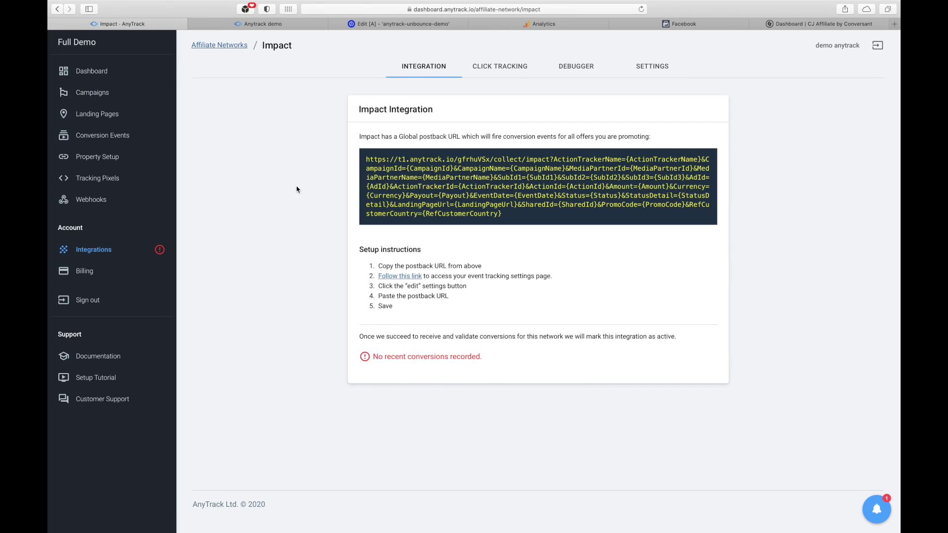
Install the CJ integration from AnyTrack's integrations catalog.
click(219, 45)
click(237, 121)
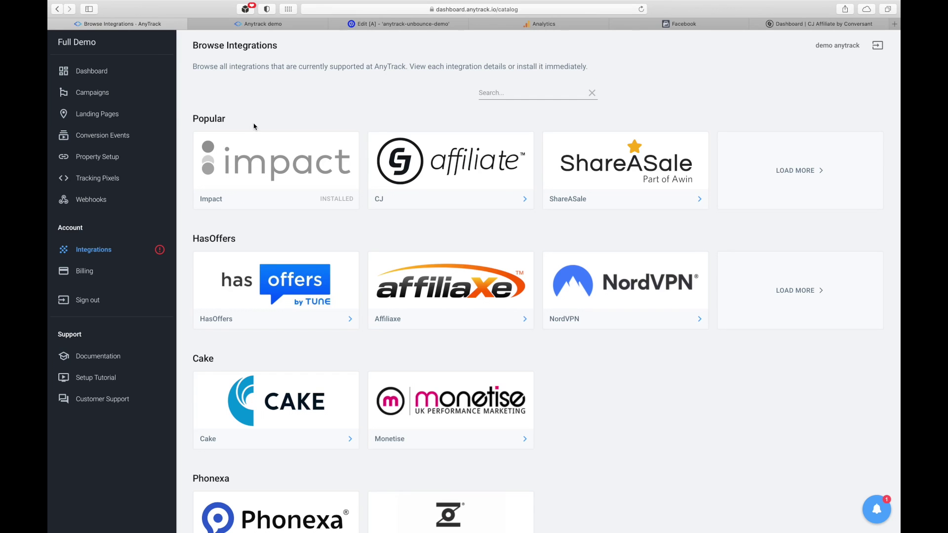
click(434, 166)
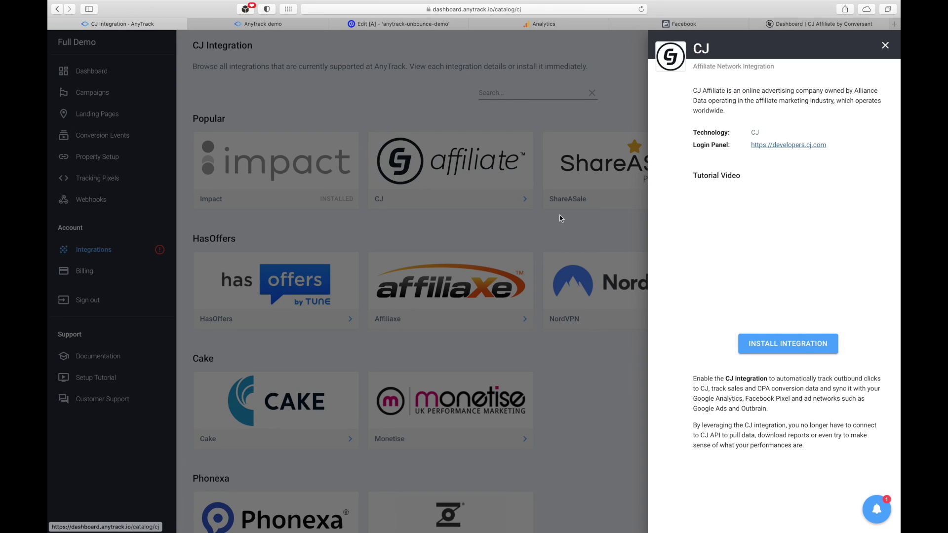
click(788, 343)
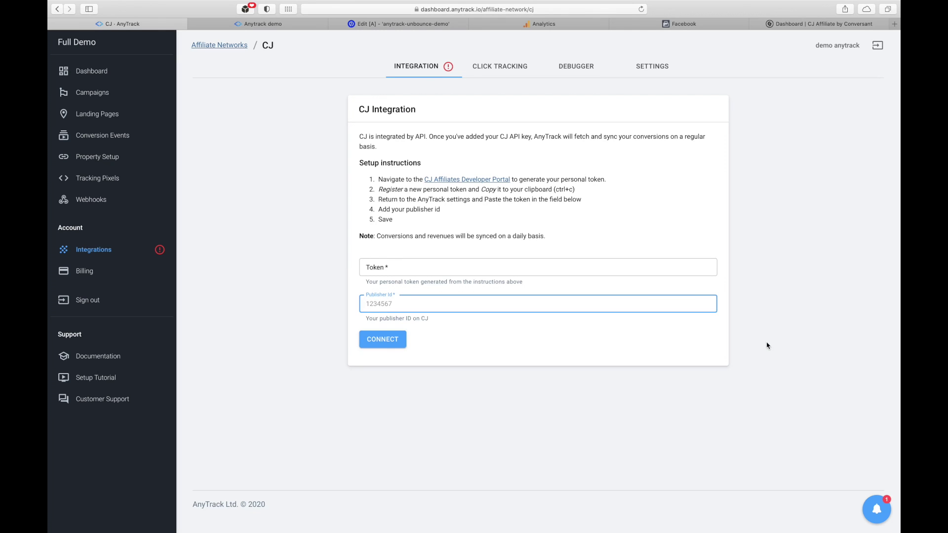
Register a CJ personal access token named 'Full Demo' and copy it for AnyTrack.
click(467, 180)
click(291, 176)
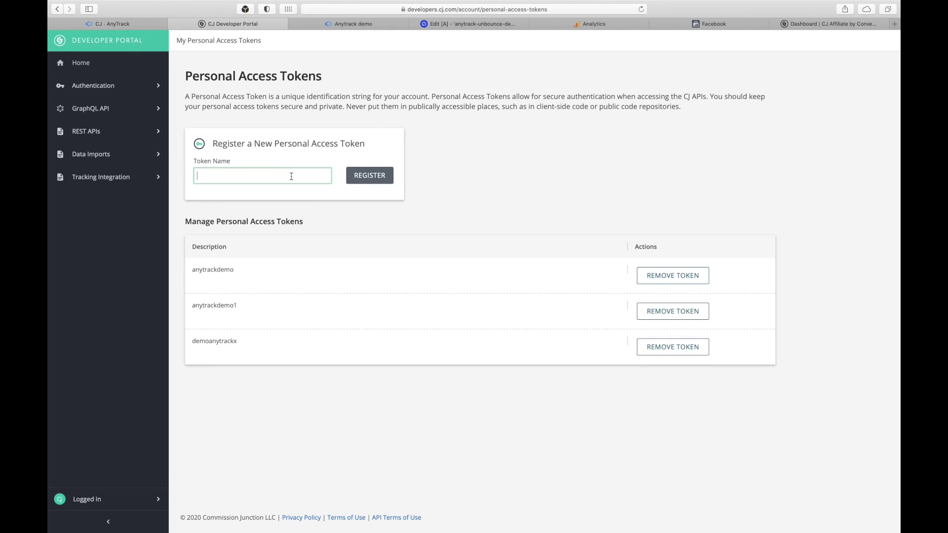
text(Full Demo)
click(370, 175)
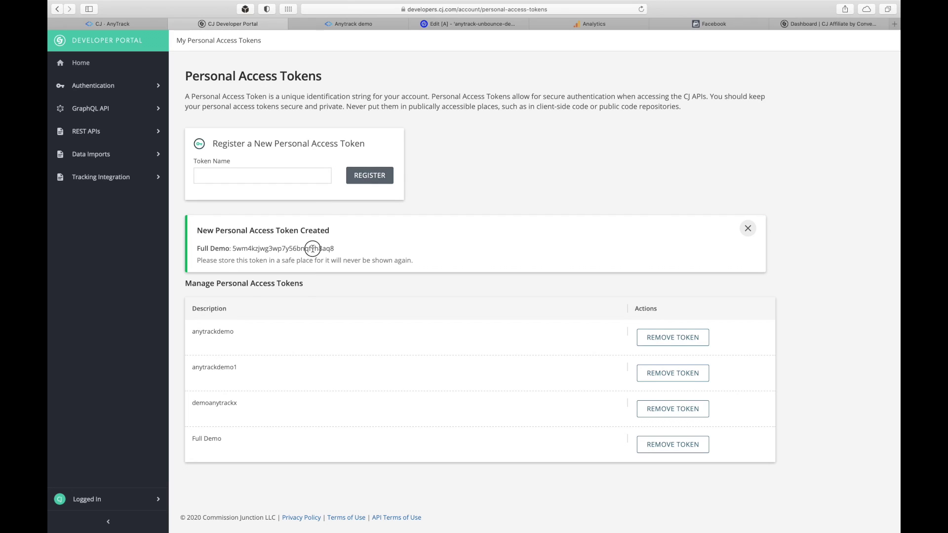
double_click(312, 248)
key(super+c)
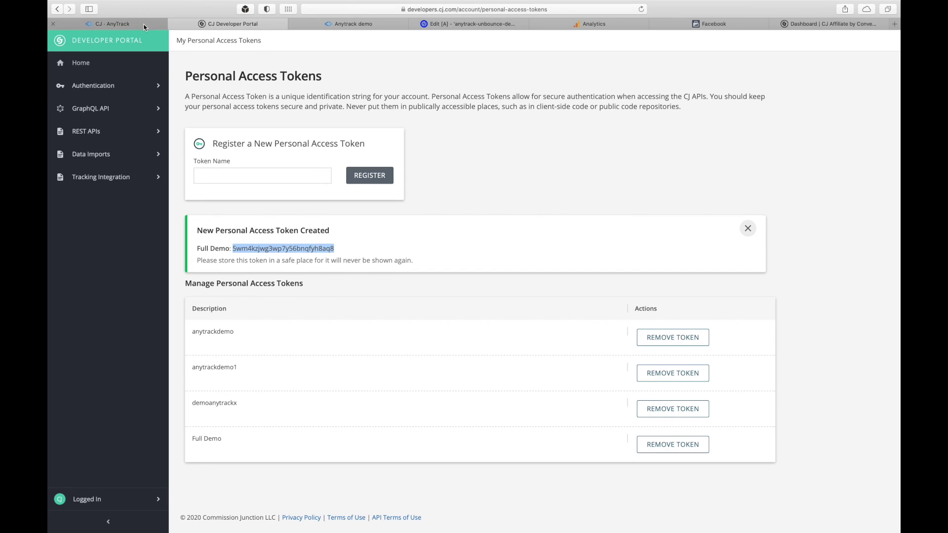
click(112, 23)
Connect CJ in AnyTrack using the Full Demo token and the CJ account number as Publisher Id.
click(390, 268)
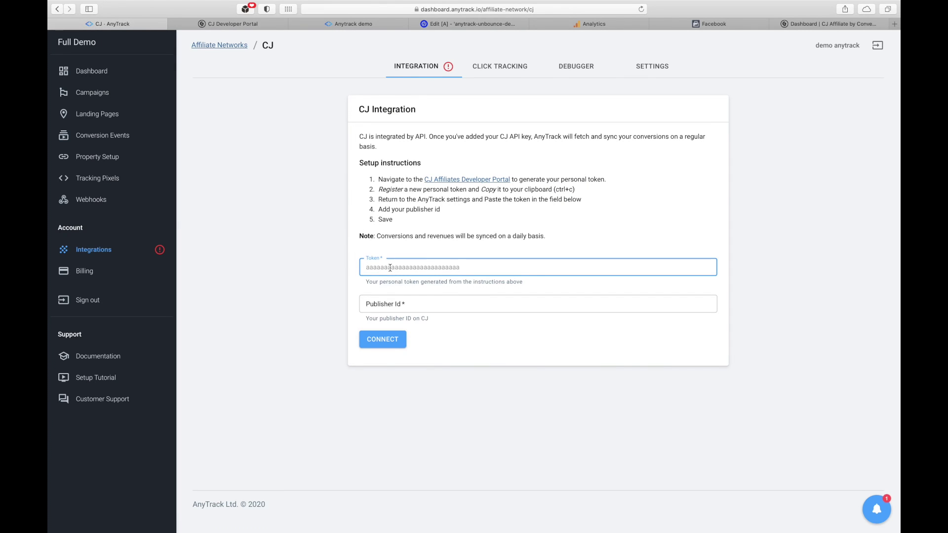
key(super+v)
click(798, 29)
double_click(829, 50)
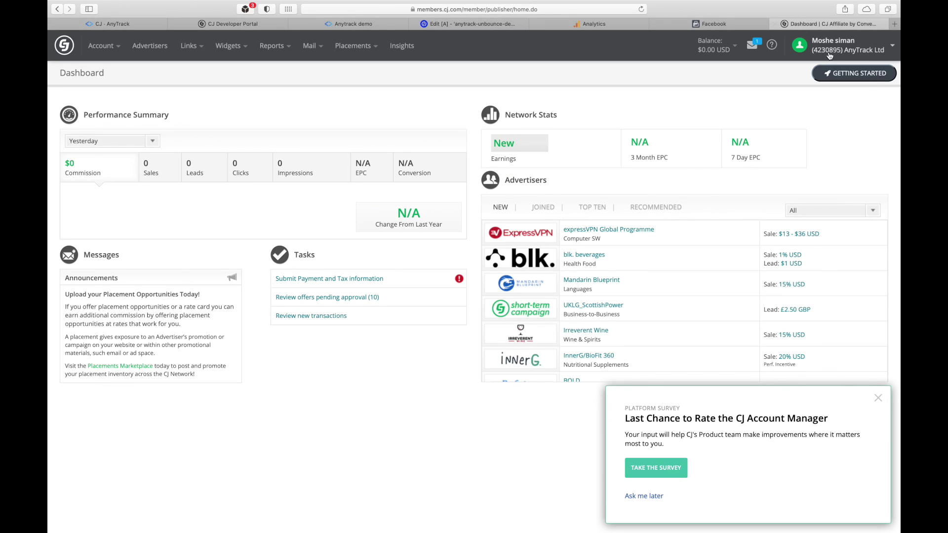
key(super+c)
click(111, 24)
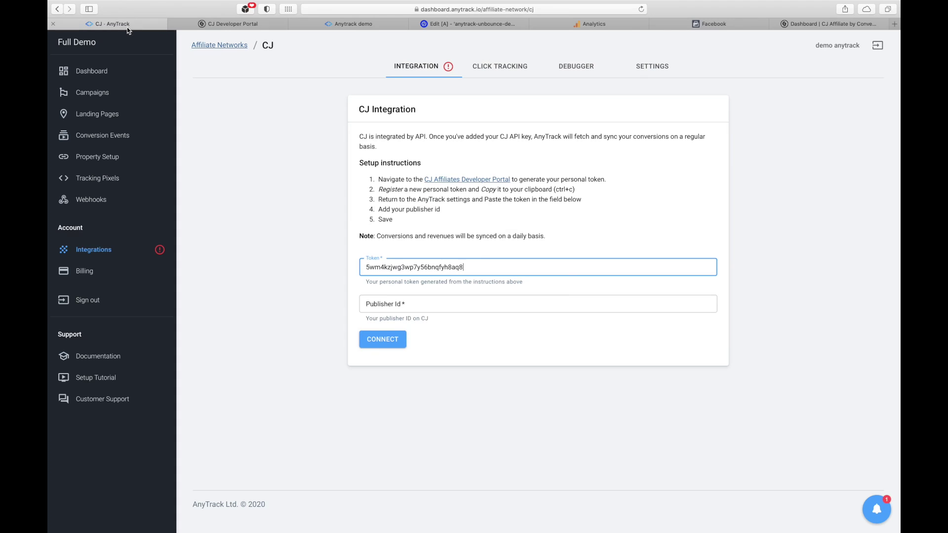
click(423, 304)
key(super+v)
click(383, 339)
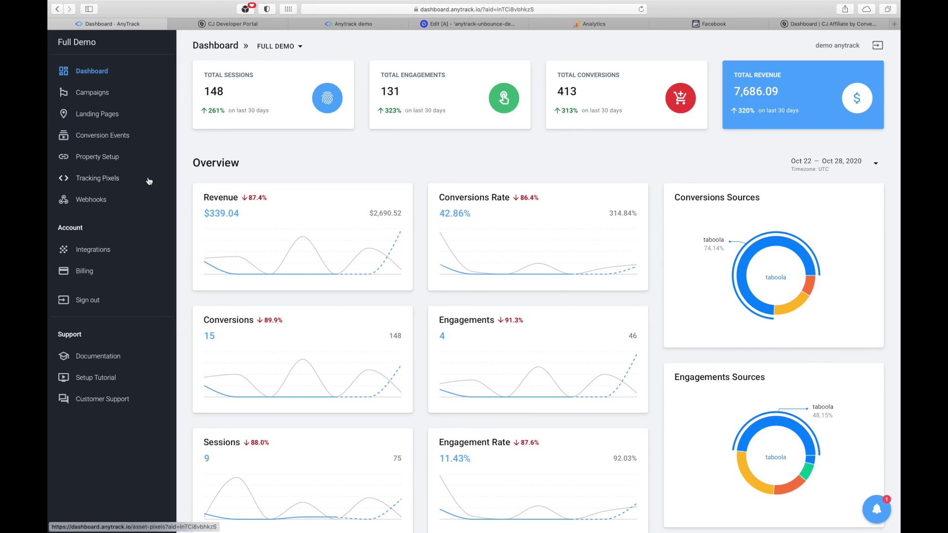
Confirm CJ and Impact are active and Impact shows 'Conversions recorded successfully'.
click(102, 252)
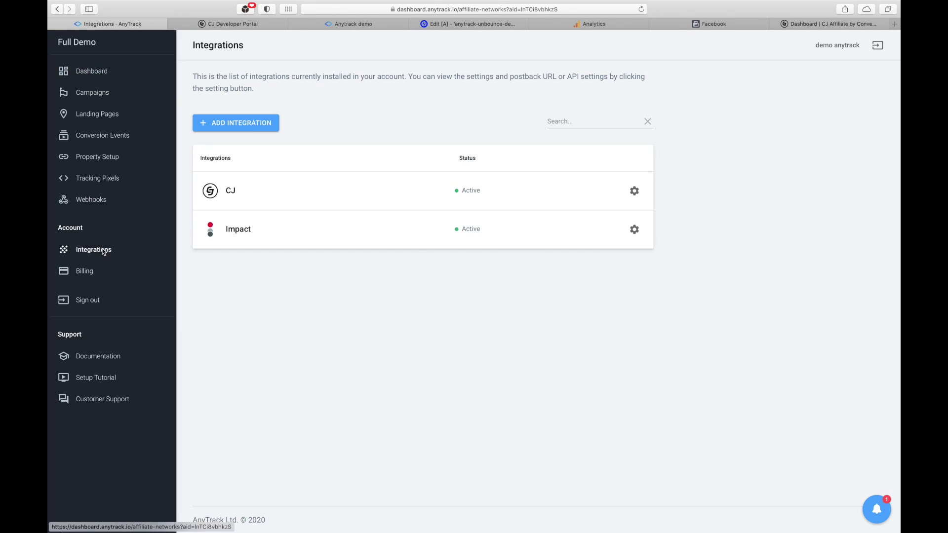
click(272, 234)
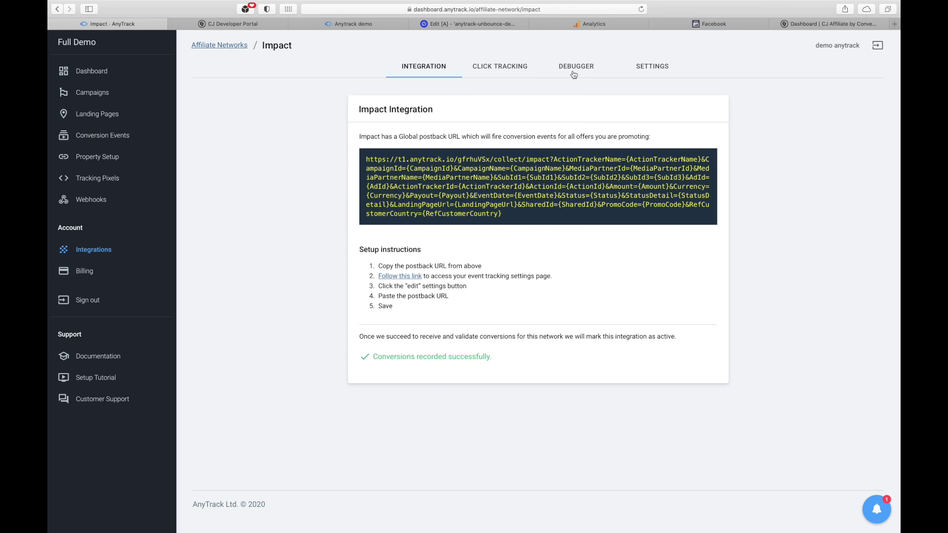
click(583, 27)
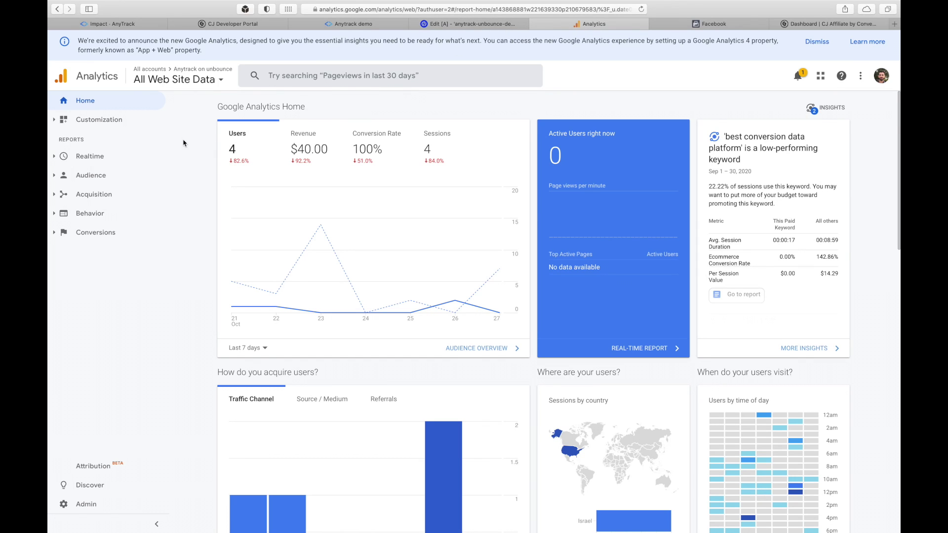
Show the Events Overview report with top events broken down by Event Action.
click(90, 213)
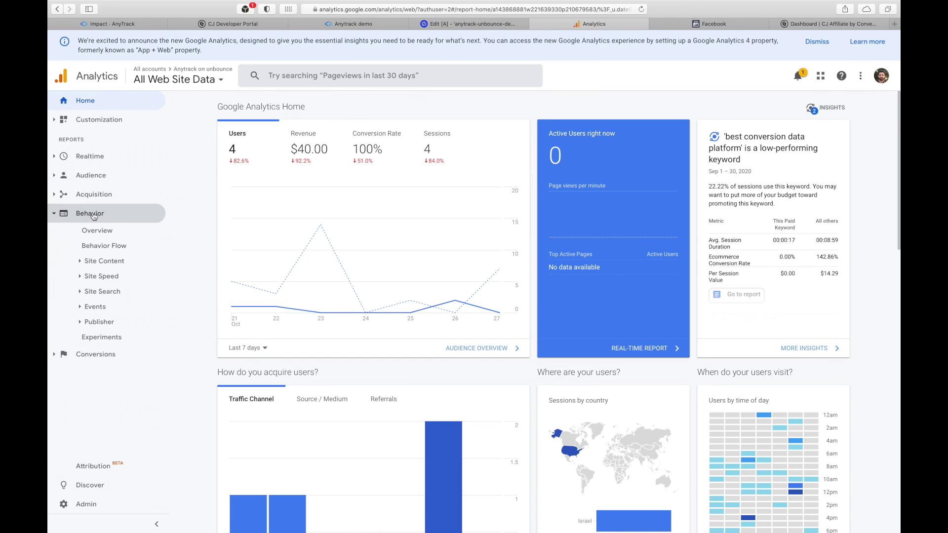
click(95, 307)
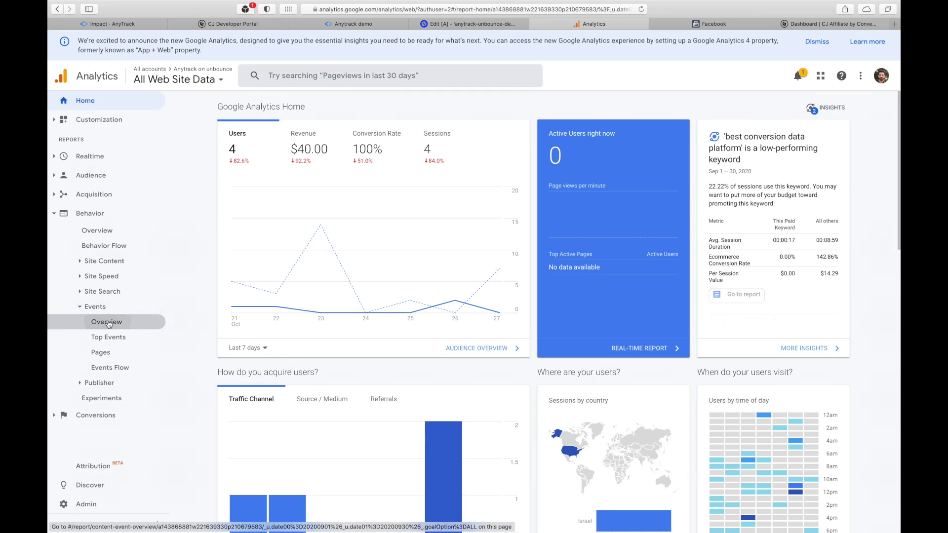
click(106, 322)
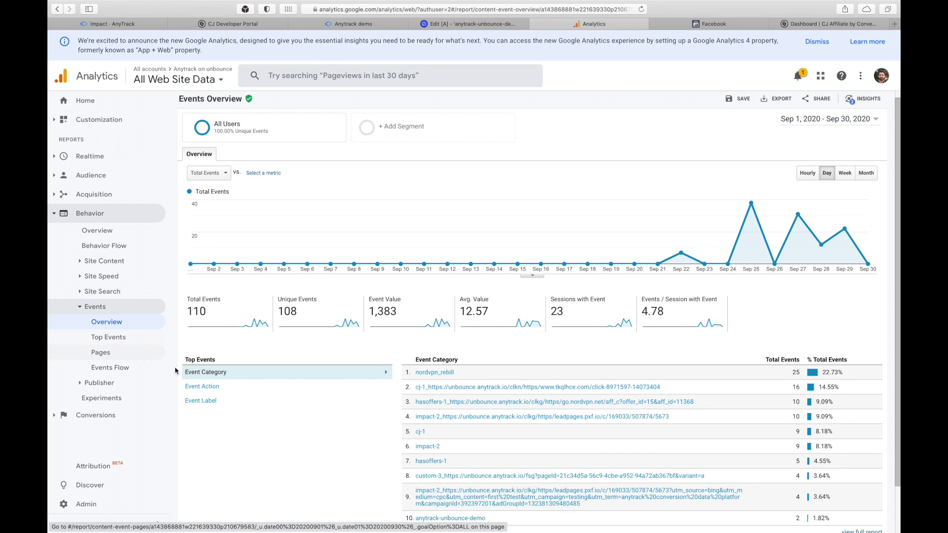
click(196, 387)
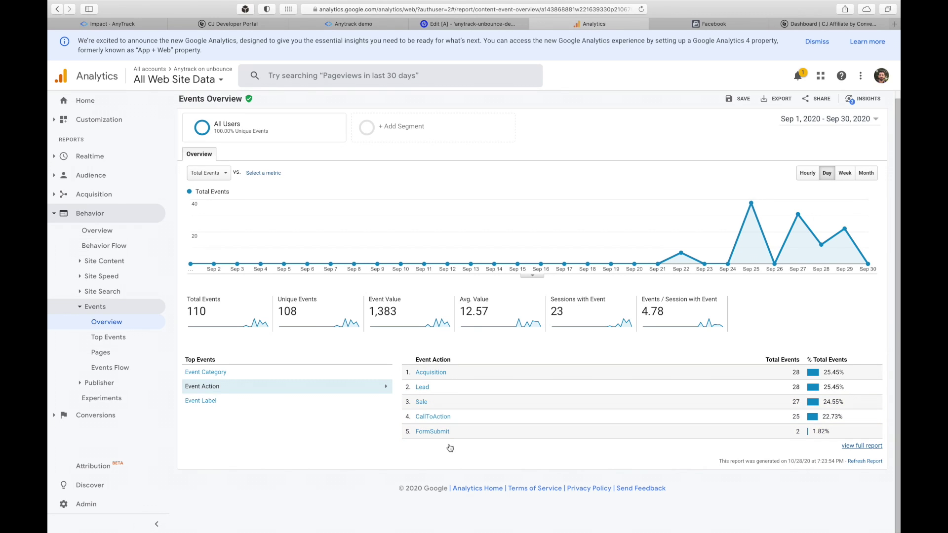
Open the Acquisition All Traffic Source/Medium report.
click(93, 195)
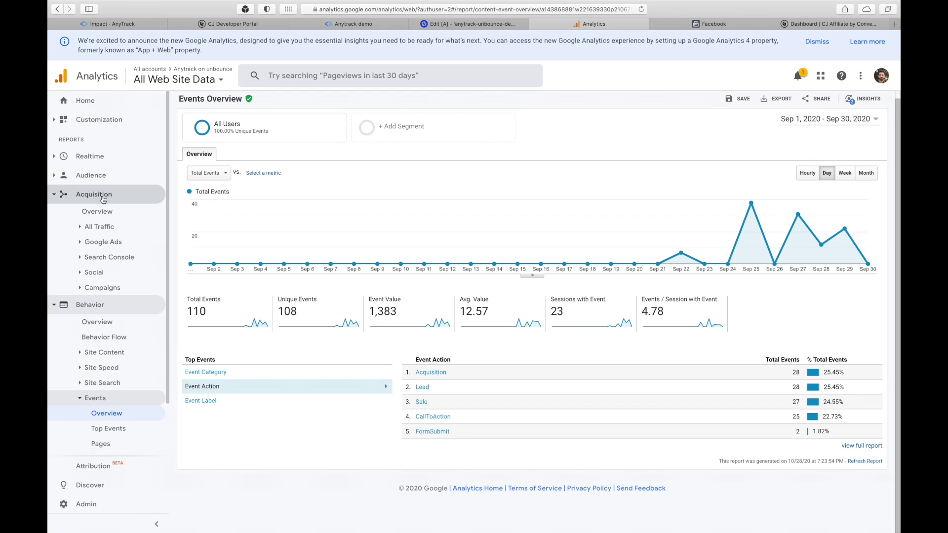
click(99, 226)
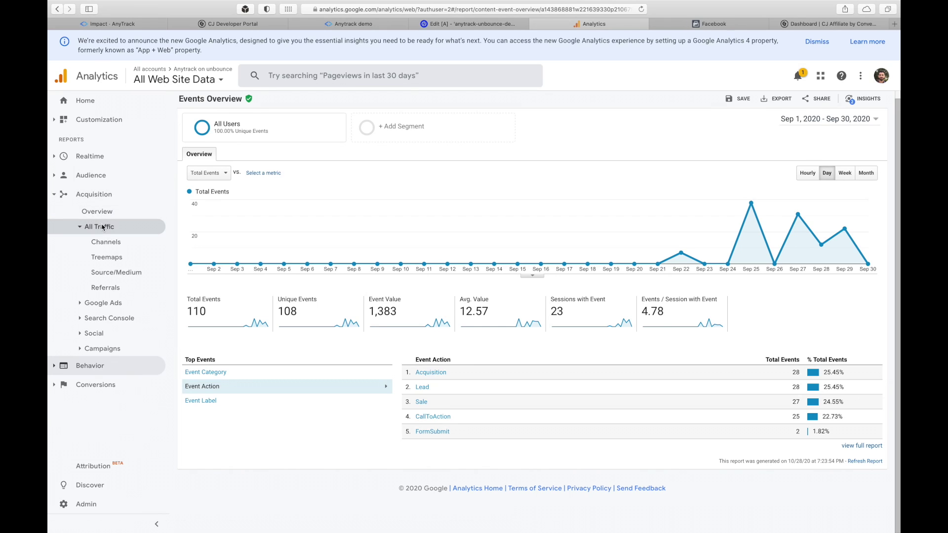
click(115, 273)
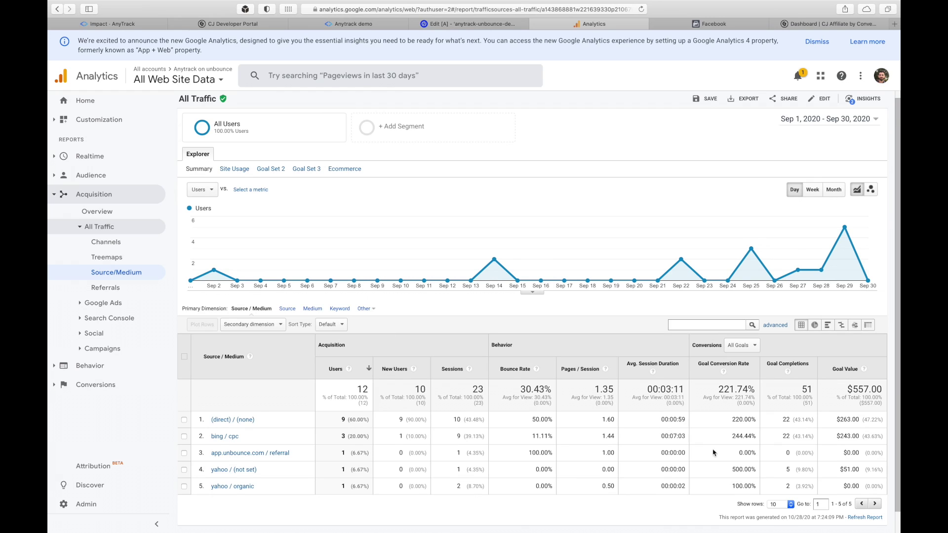
scroll(714, 453, down, 2)
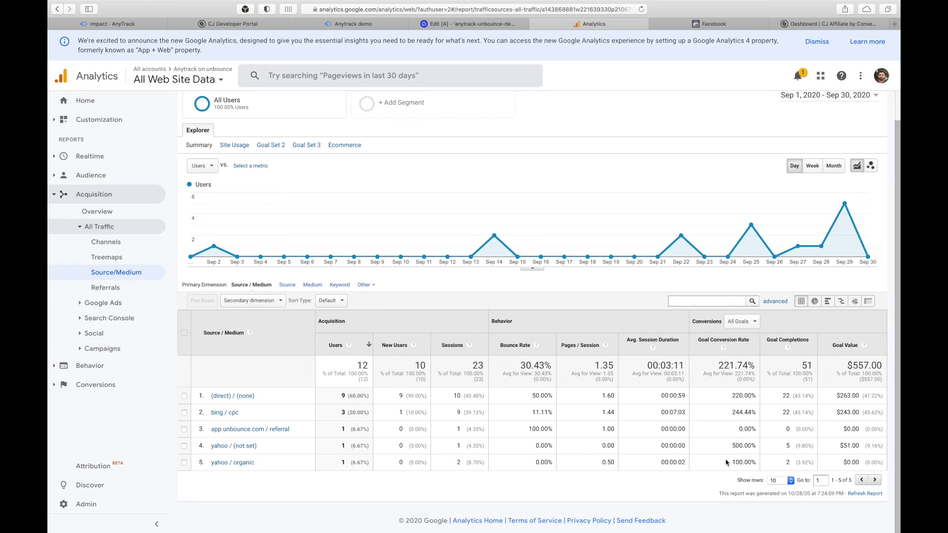
Limit Source/Medium conversions to Goal 12: AnyTrack Purchase.
click(740, 323)
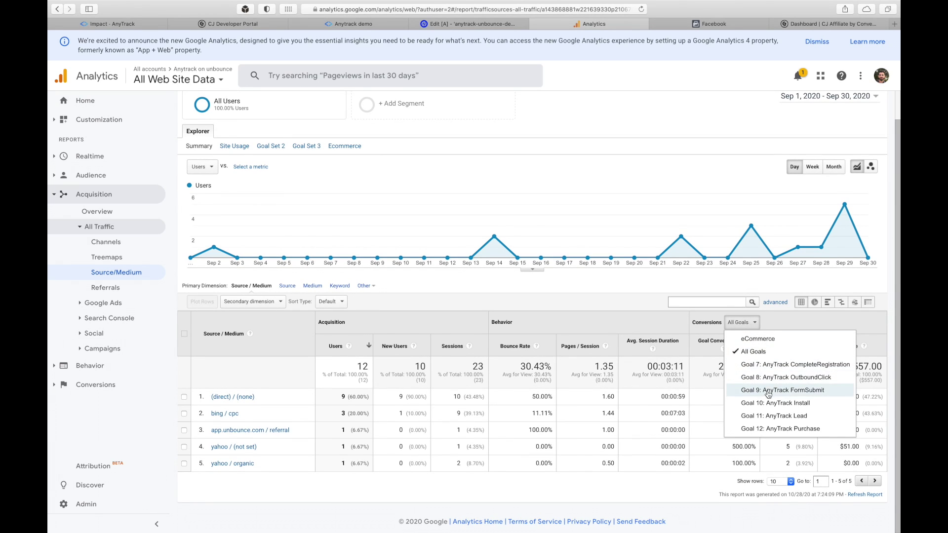
click(776, 430)
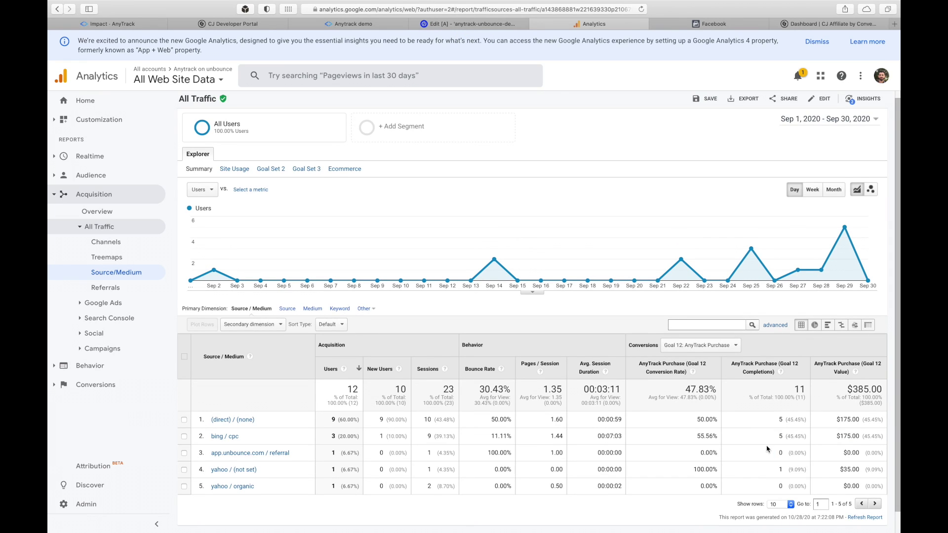
scroll(767, 449, down, 1)
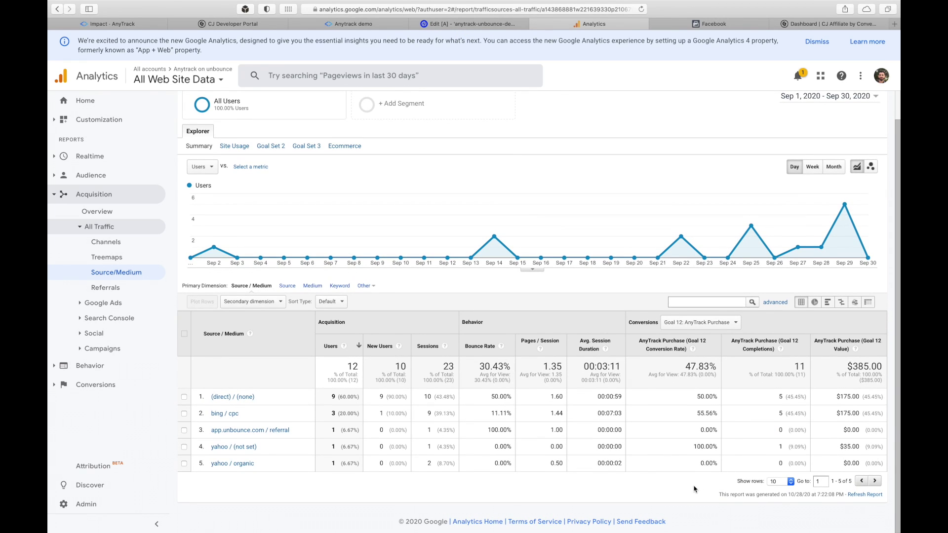